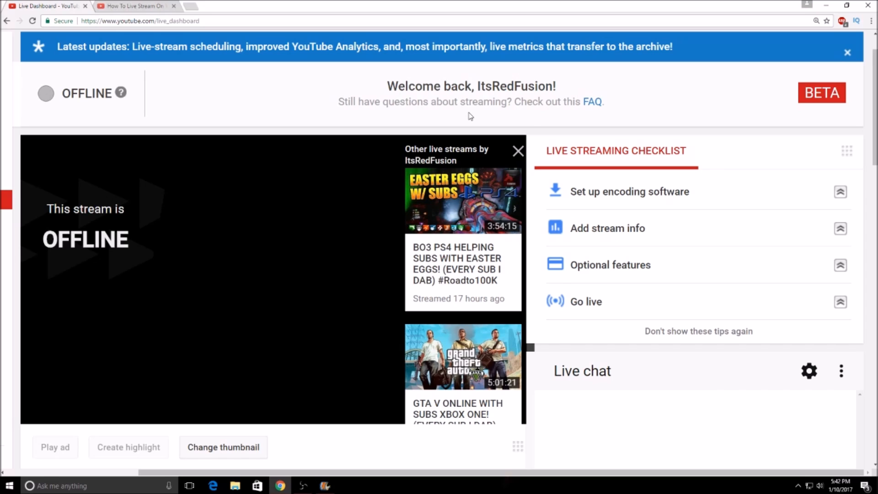
Step: Expand the encoding software setup tip in the live streaming checklist
drag(357, 475, 209, 469)
scroll(256, 298, up, 1)
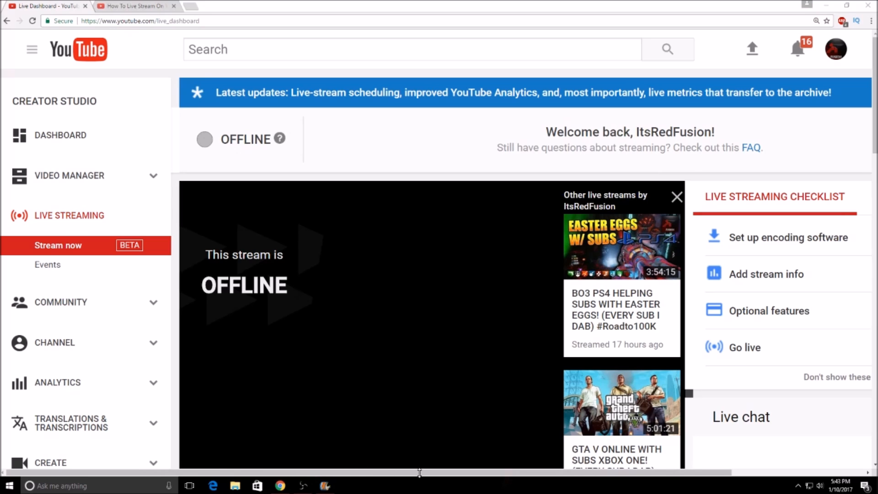
drag(419, 473, 578, 440)
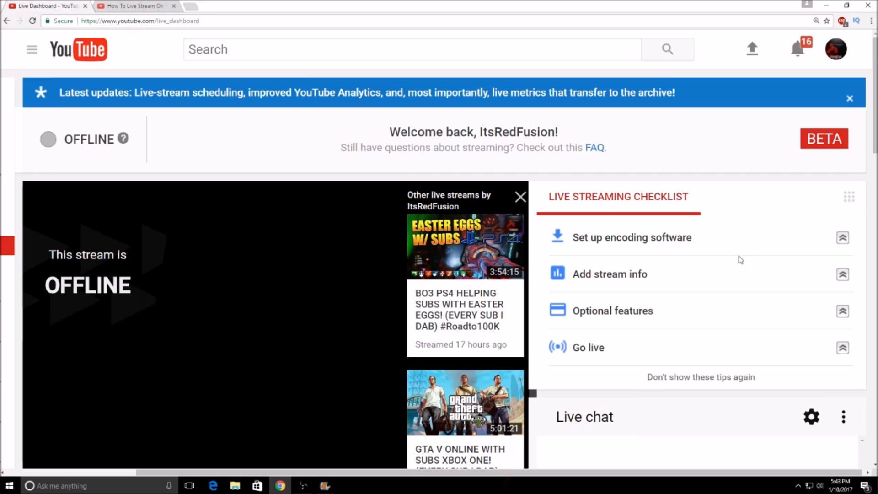
drag(390, 476, 414, 474)
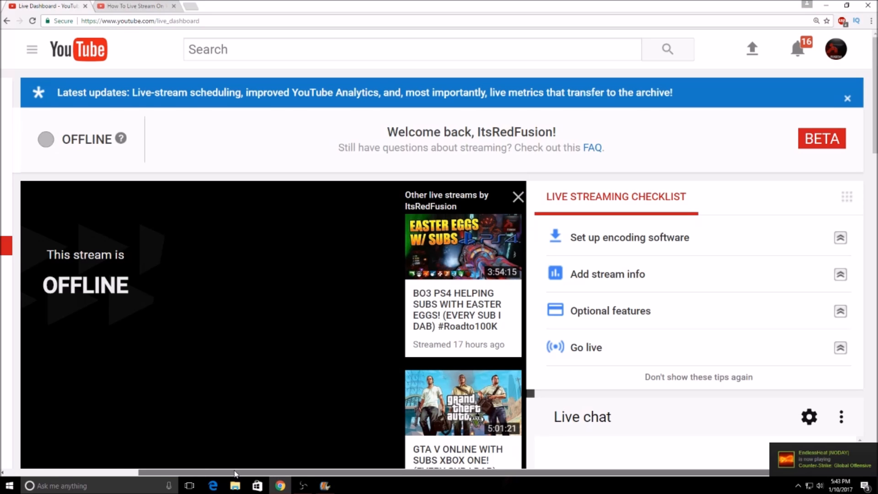
drag(233, 472, 104, 436)
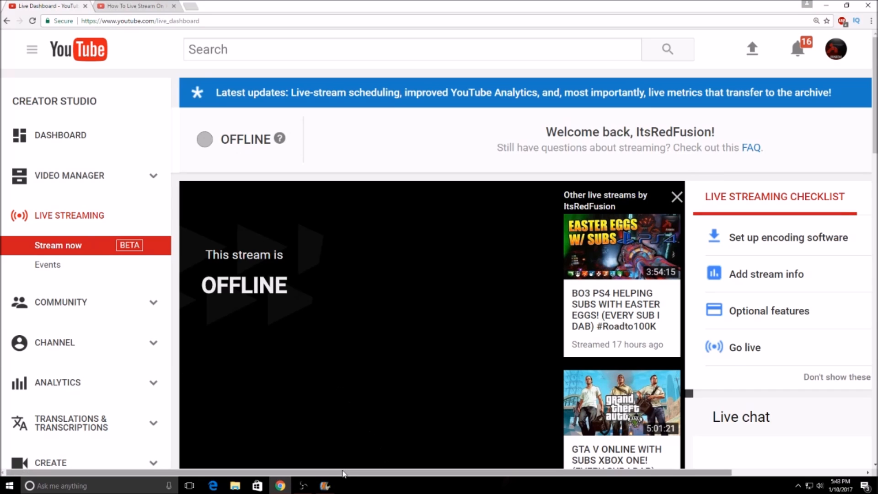
scroll(553, 425, right, 5)
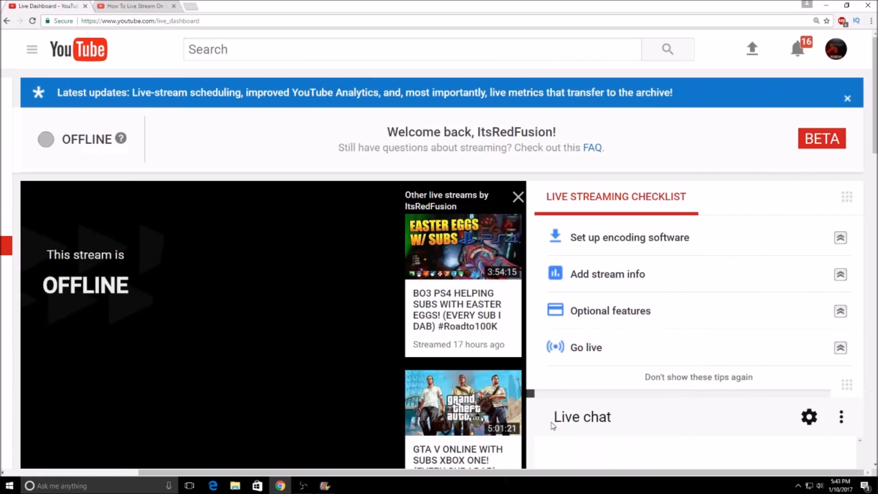
click(840, 237)
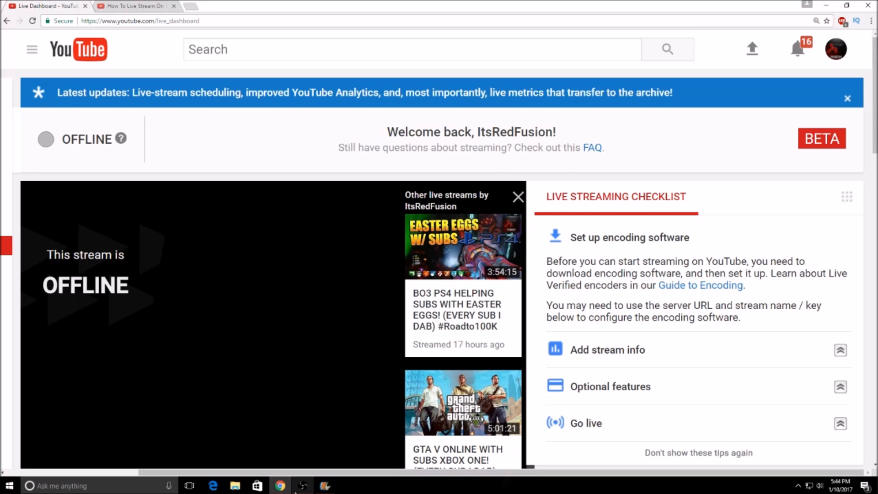
Step: Switch to Open Broadcaster Software, review the FMS URL and stream key fields in its broadcast settings, and return to the live dashboard without changes
click(297, 488)
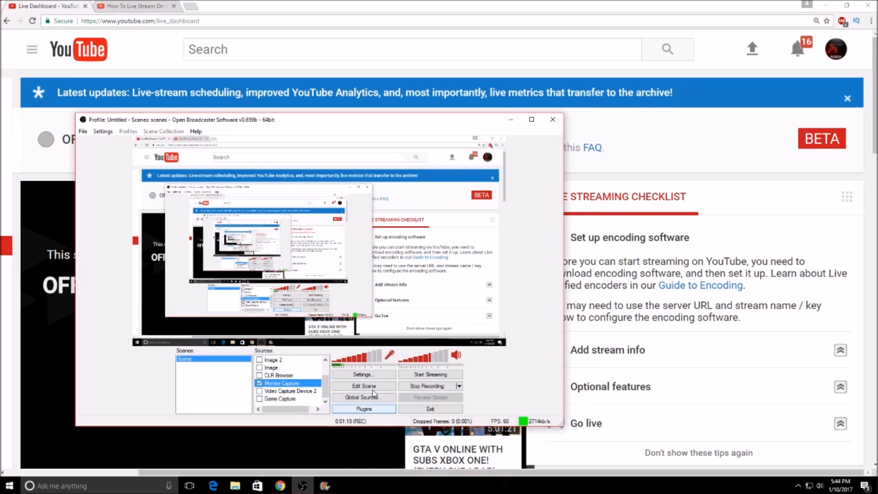
click(364, 374)
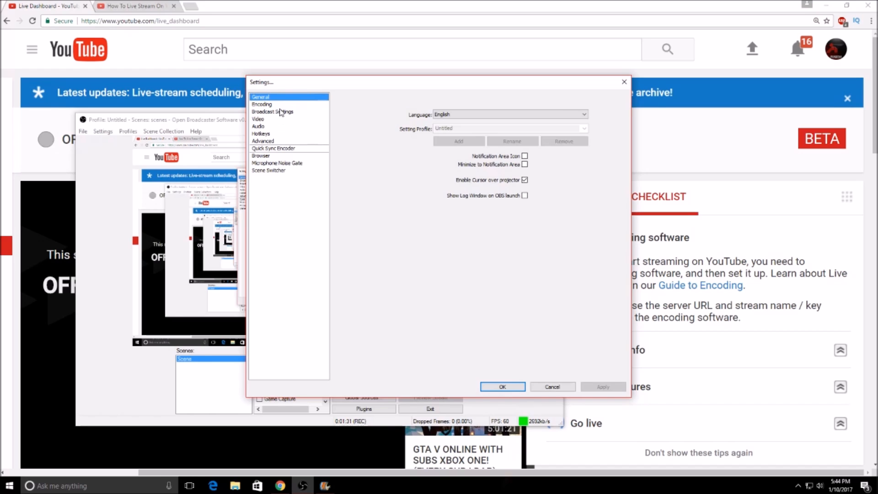
click(281, 112)
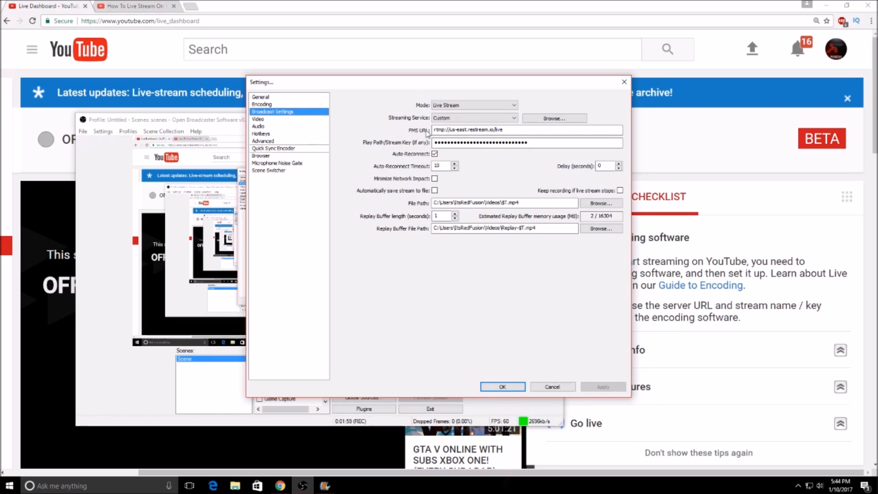
click(433, 145)
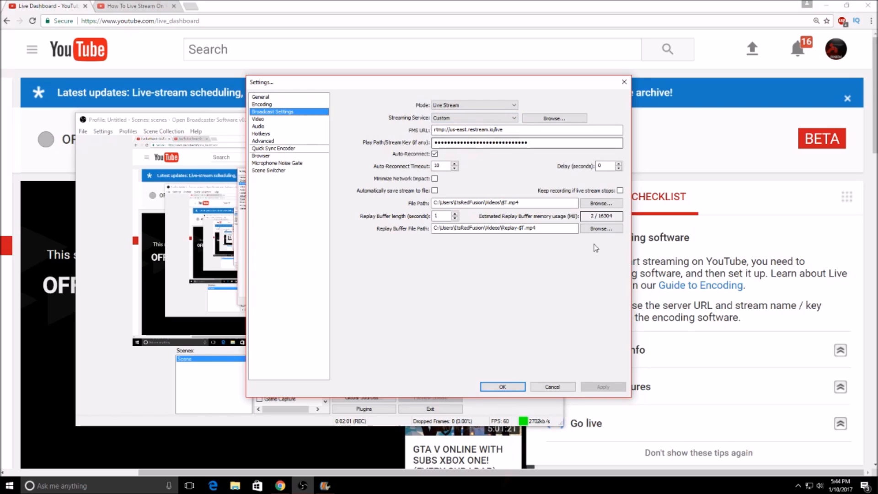
click(552, 387)
click(674, 342)
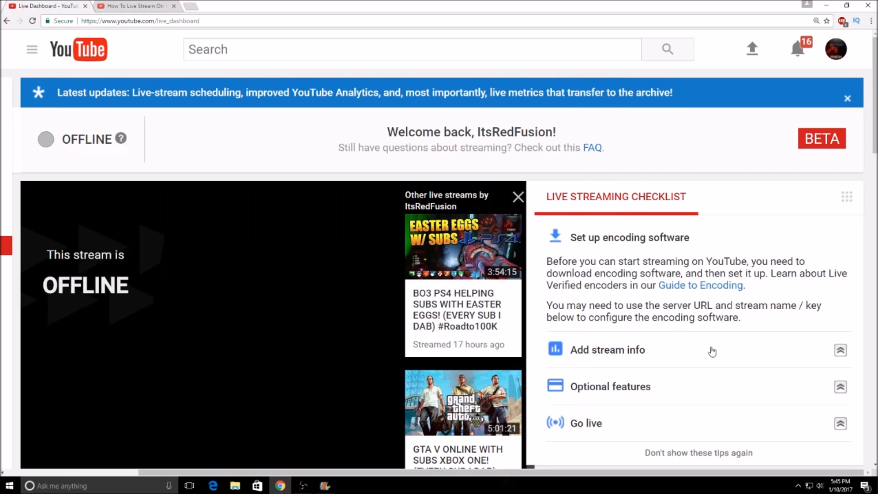
Step: Expand and read the checklist tips on adding stream info, optional features and going live
click(820, 356)
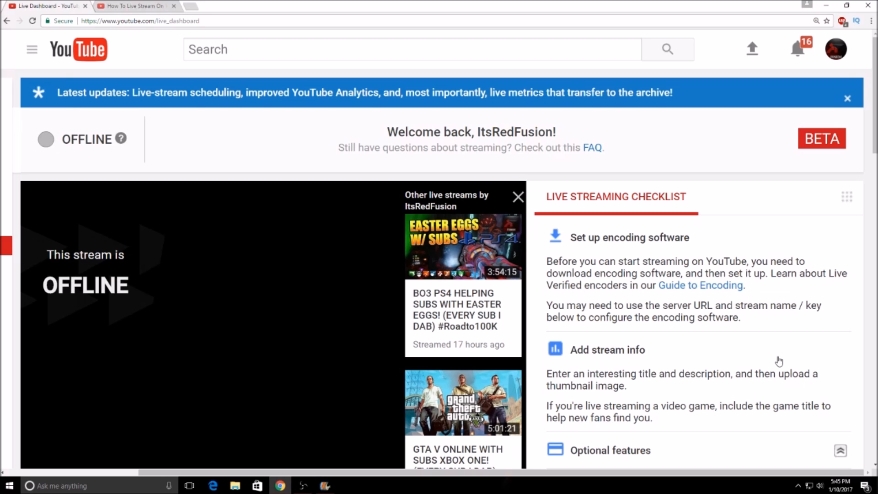
scroll(779, 361, down, 2)
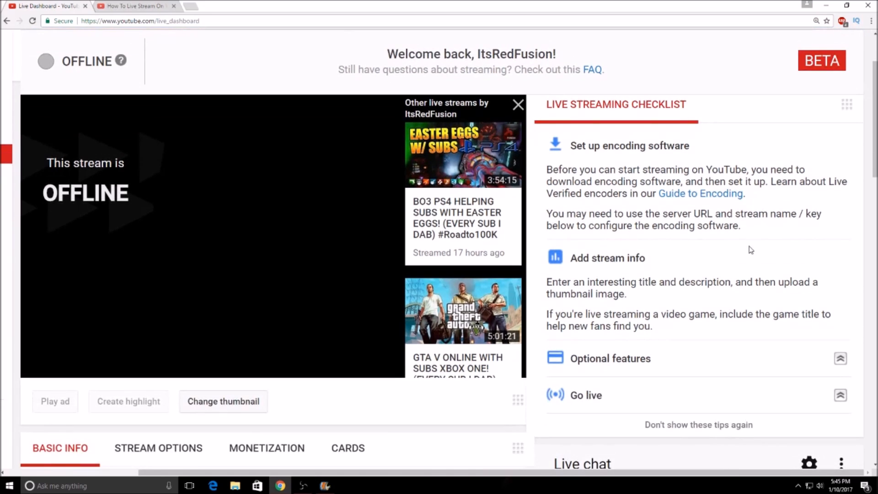
click(832, 364)
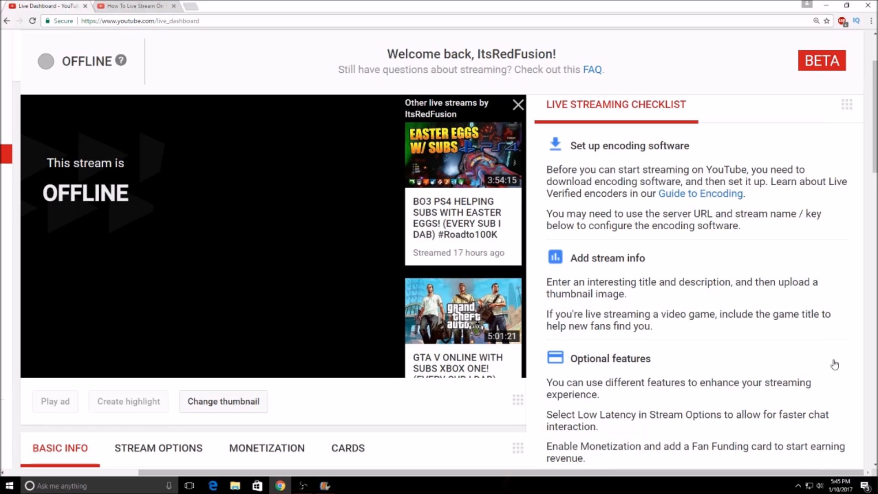
scroll(834, 364, down, 1)
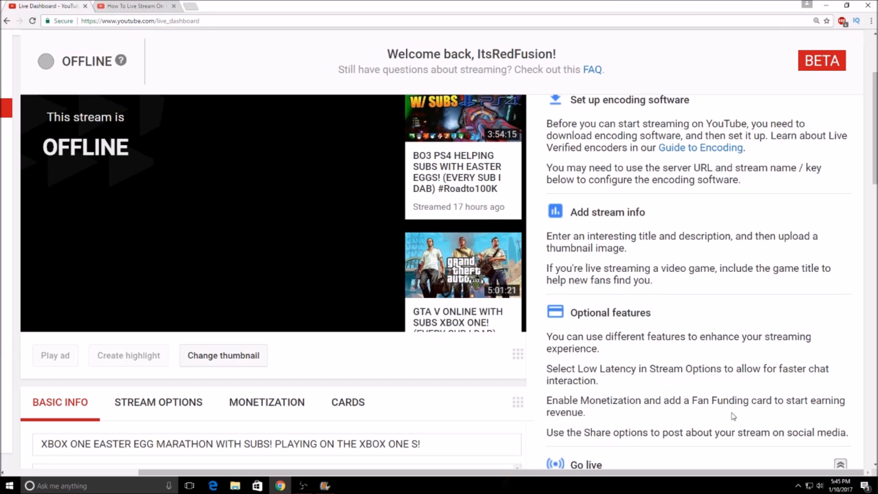
scroll(727, 402, down, 1)
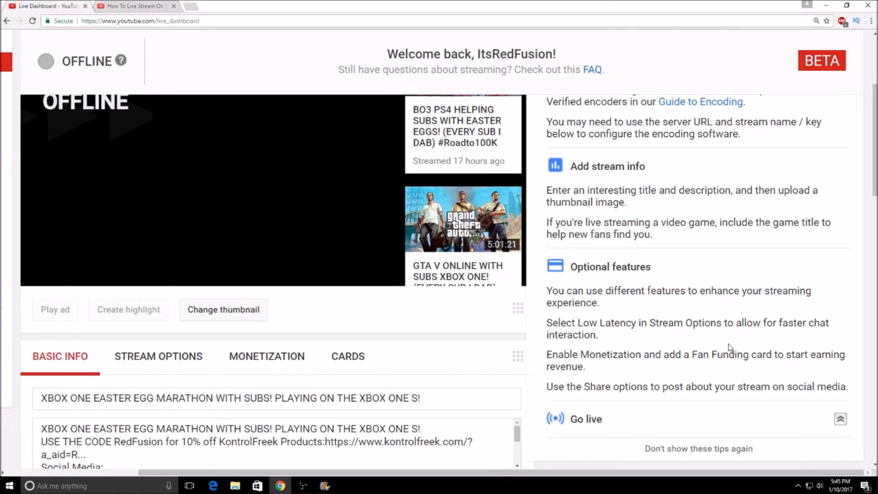
scroll(730, 348, down, 1)
click(840, 373)
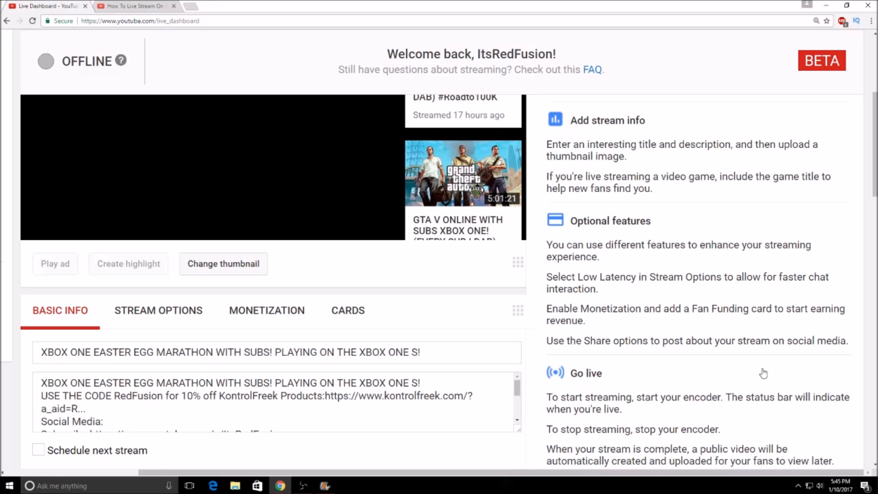
scroll(763, 373, down, 1)
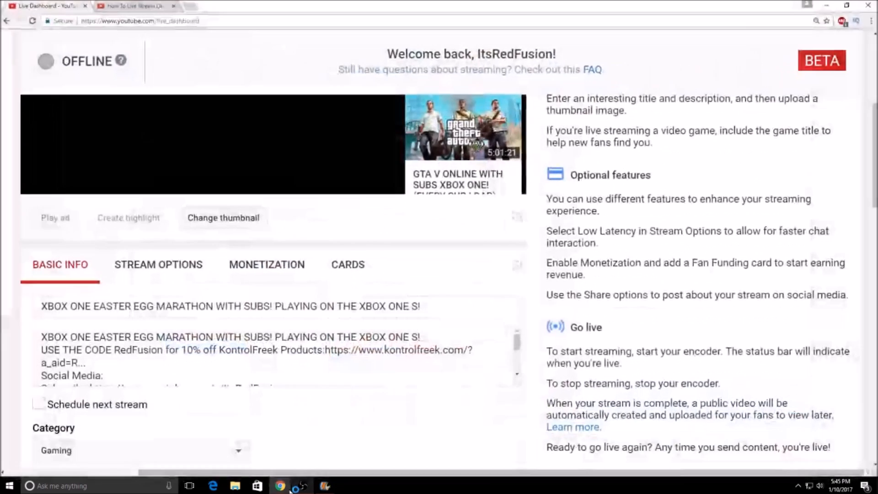
scroll(672, 367, up, 1)
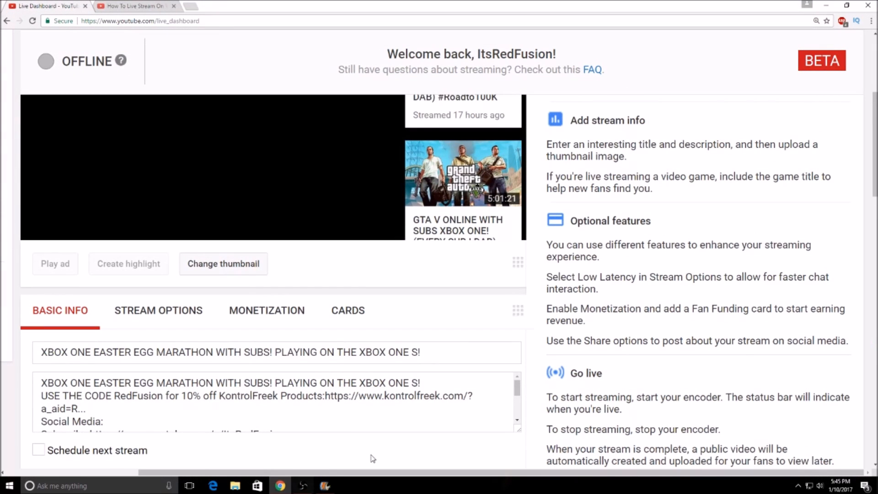
scroll(665, 320, down, 1)
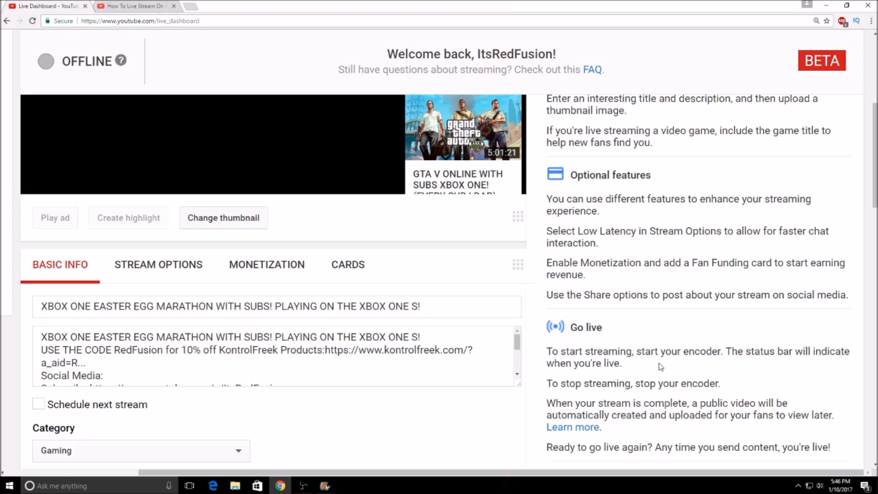
scroll(622, 326, down, 2)
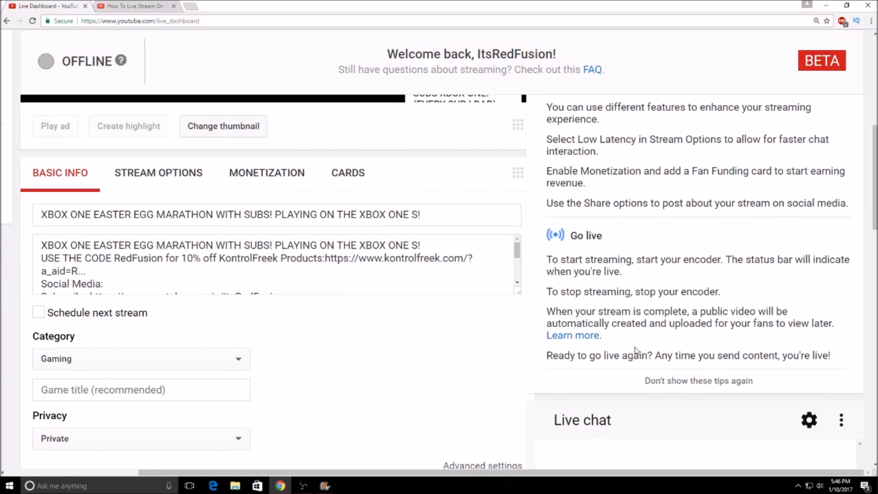
scroll(635, 343, down, 3)
Step: Review the stream's basic info, including description, scheduling, category and privacy, and place the cursor in the game title field
scroll(613, 358, up, 5)
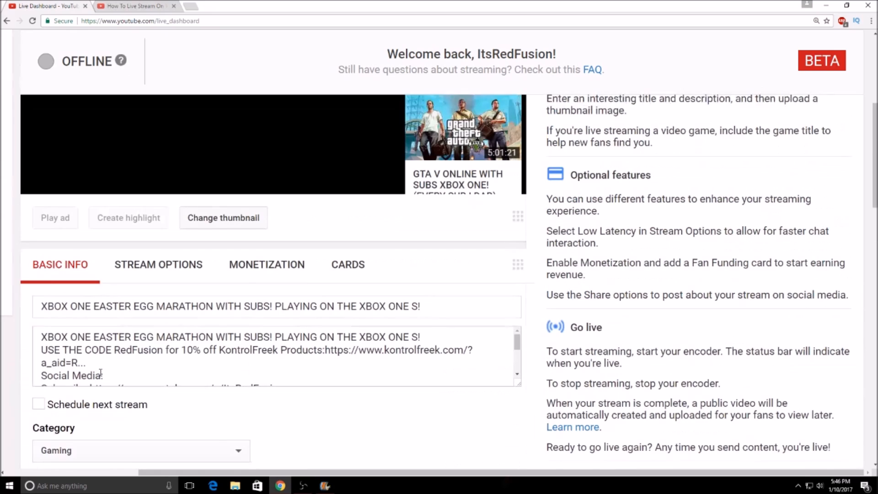
scroll(3, 393, up, 4)
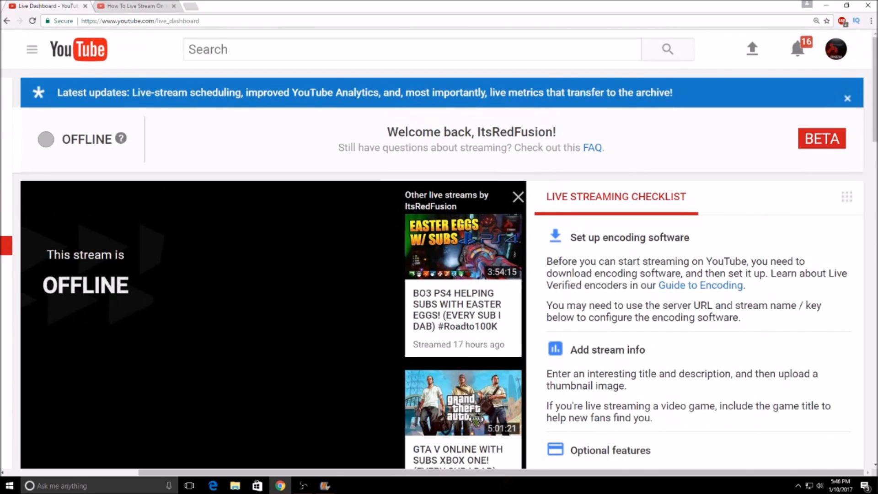
scroll(390, 467, left, 4)
scroll(572, 237, down, 3)
scroll(572, 237, down, 8)
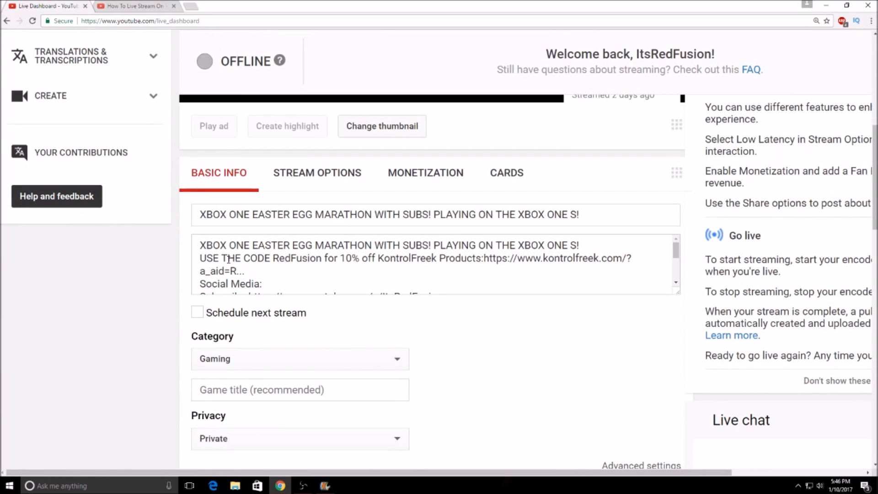
scroll(249, 343, down, 1)
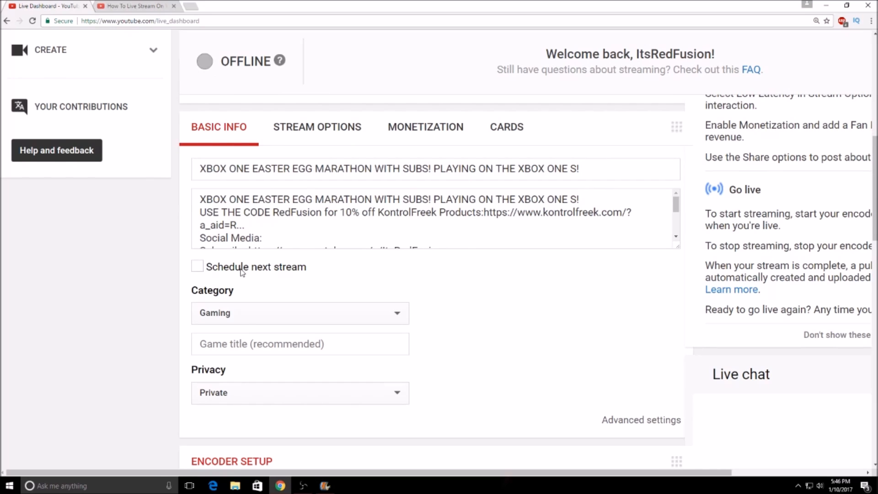
click(251, 337)
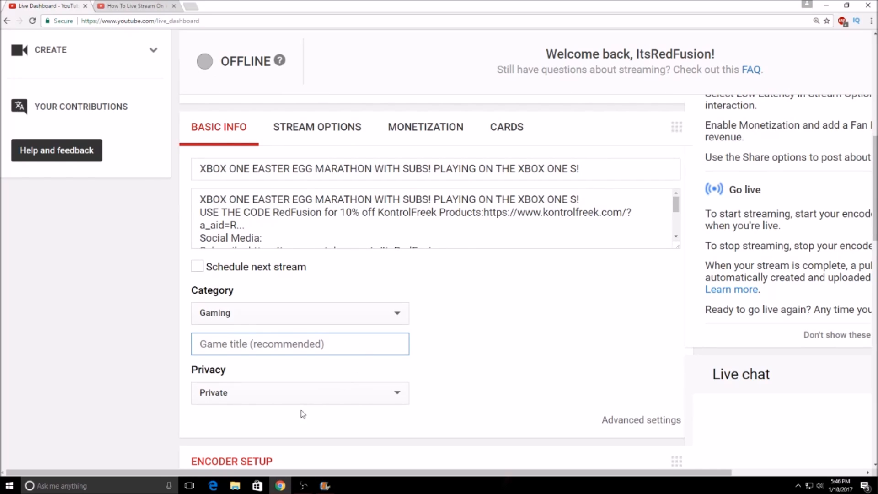
Step: Find the server URL and stream key under Encoder Setup, view the matching broadcast settings in Open Broadcaster Software, and return to the dashboard
scroll(608, 348, down, 1)
scroll(323, 366, down, 6)
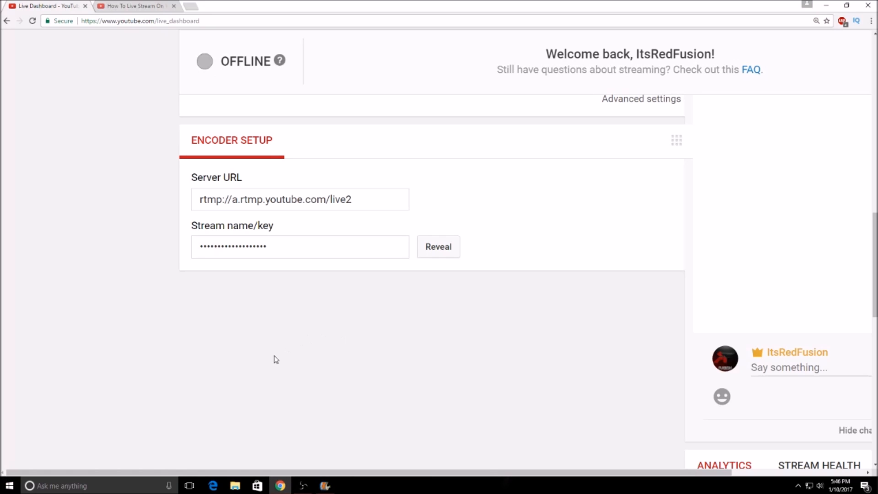
click(301, 486)
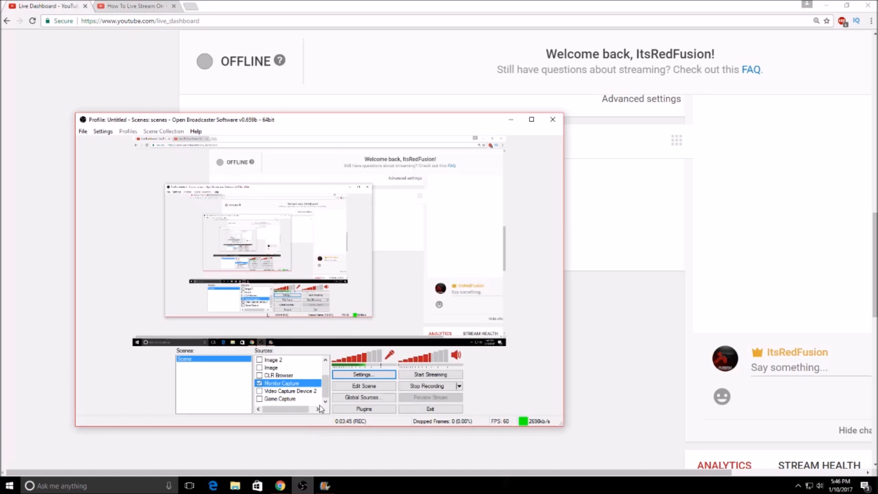
click(363, 374)
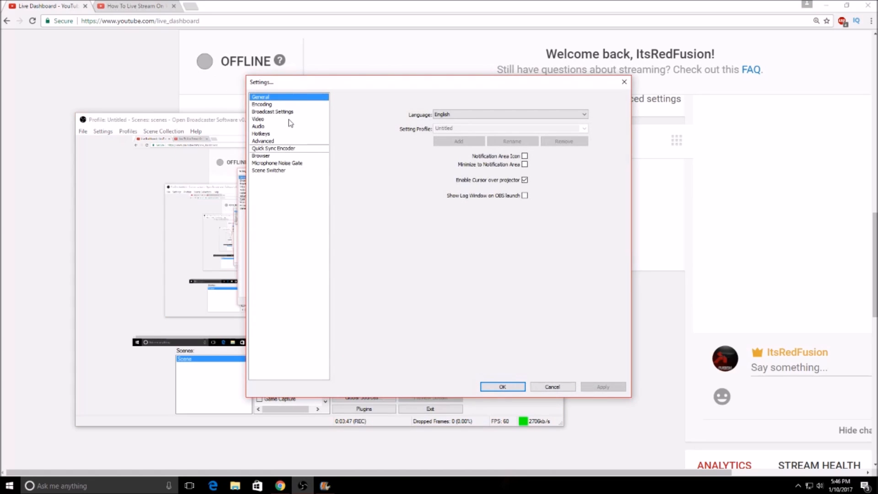
click(290, 113)
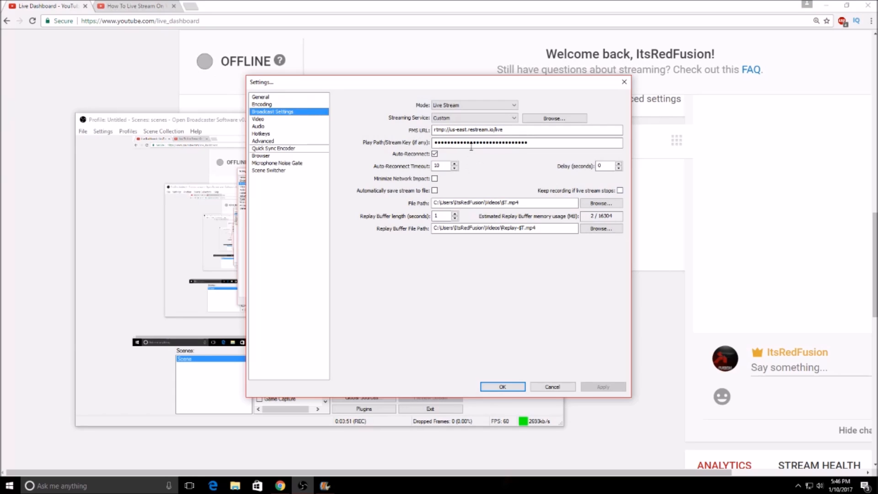
click(1, 166)
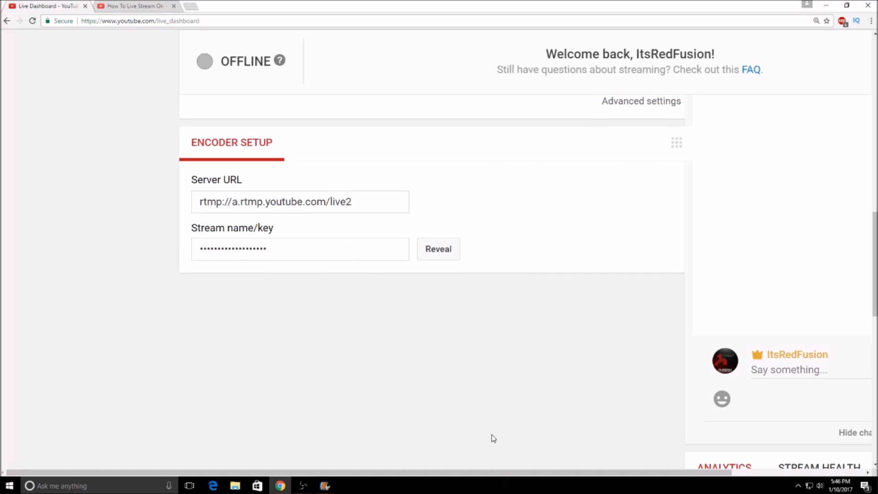
Step: Go to the live streaming events page and start creating a new live event
scroll(501, 427, up, 3)
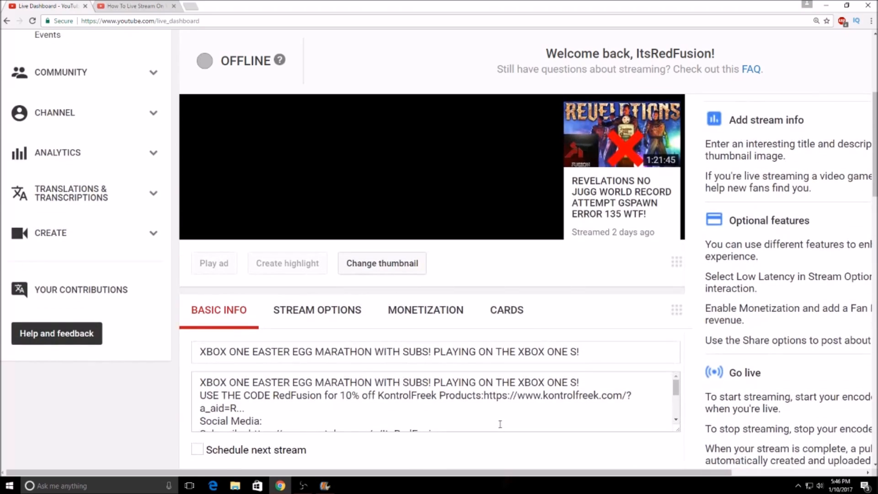
scroll(501, 417, up, 5)
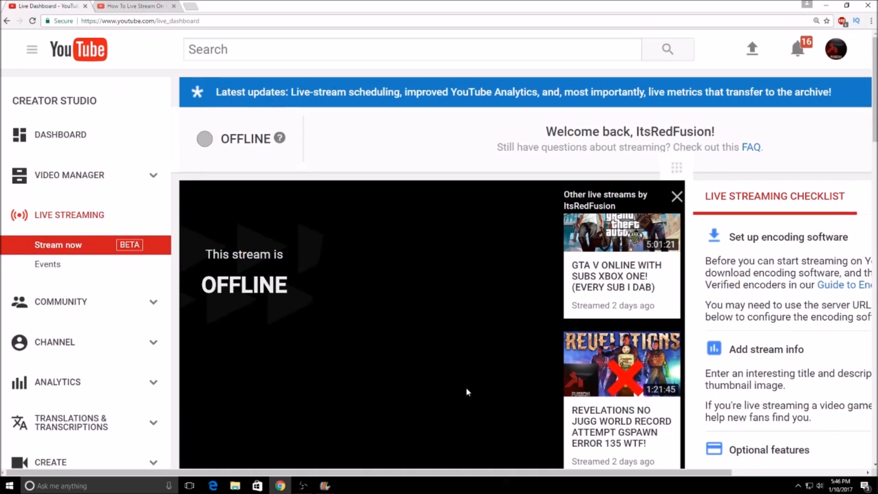
click(142, 270)
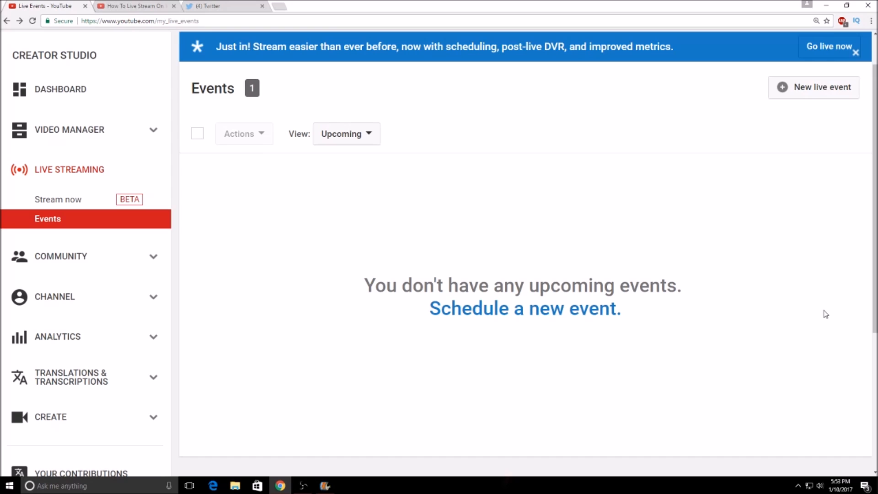
click(829, 82)
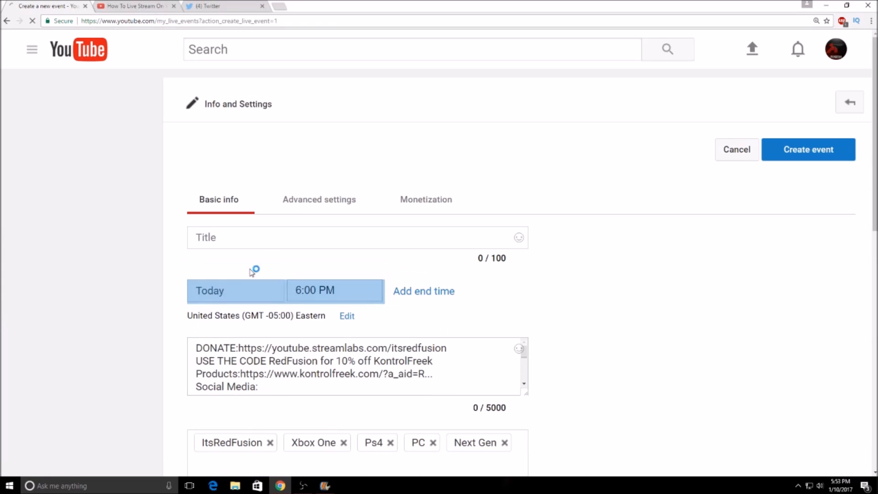
Step: Title the new live event "Livestream Test"
click(276, 236)
text(L)
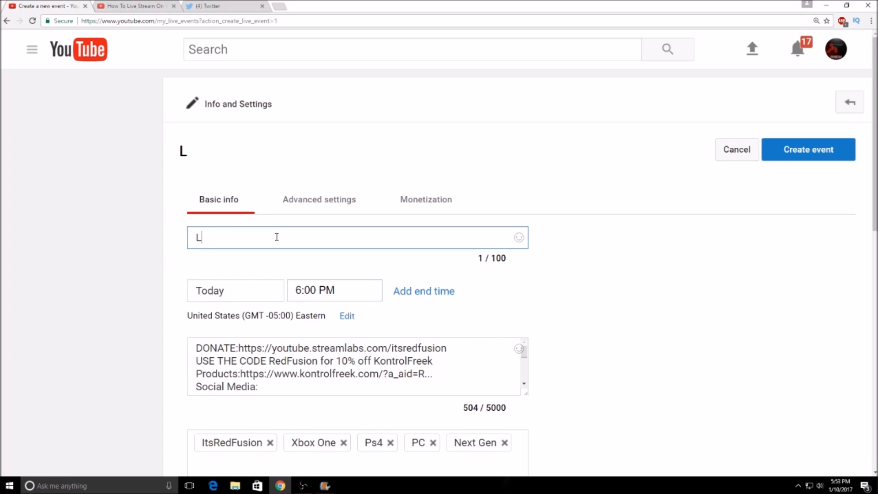
text(ivestream )
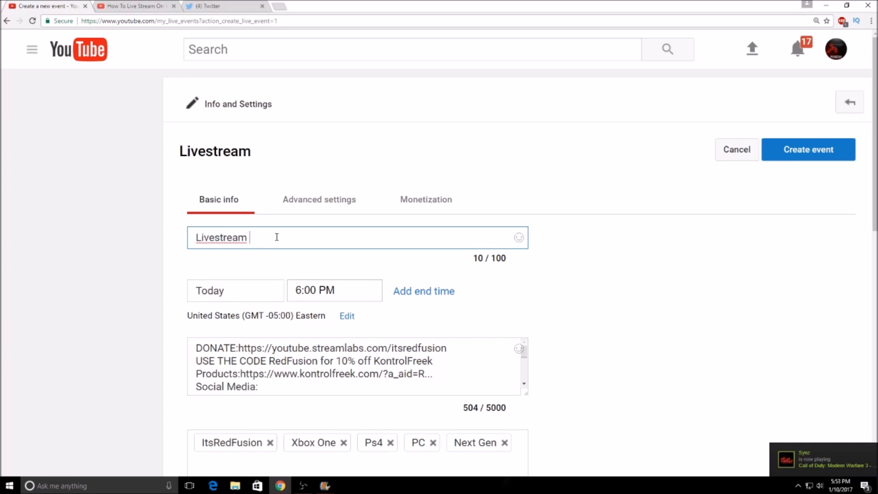
text(Teastr)
key(BackSpace)
key(BackSpace)
key(BackSpace)
key(BackSpace)
text(st)
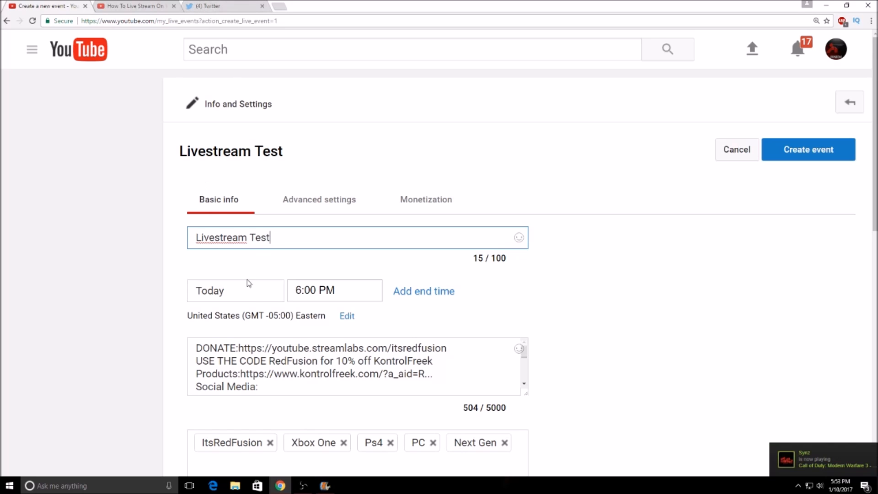
Step: Check the event's start date calendar and start time field, leaving the schedule as it is
click(231, 295)
double_click(231, 295)
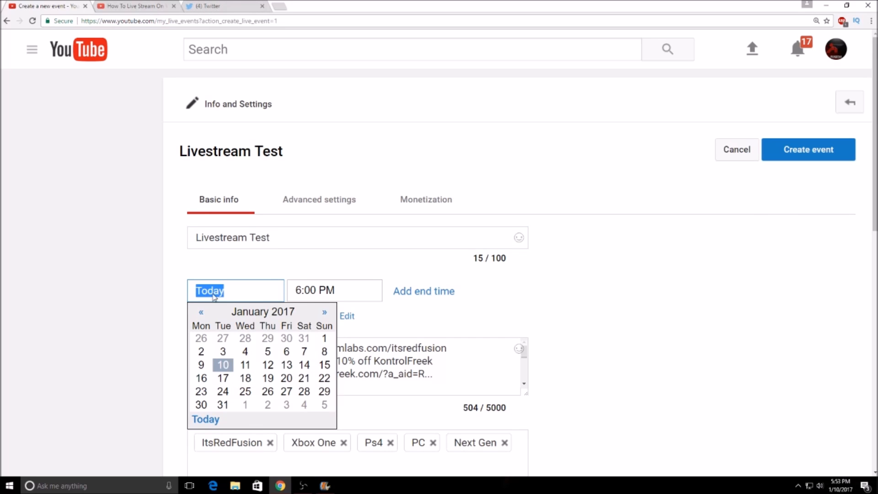
click(294, 295)
scroll(115, 275, down, 3)
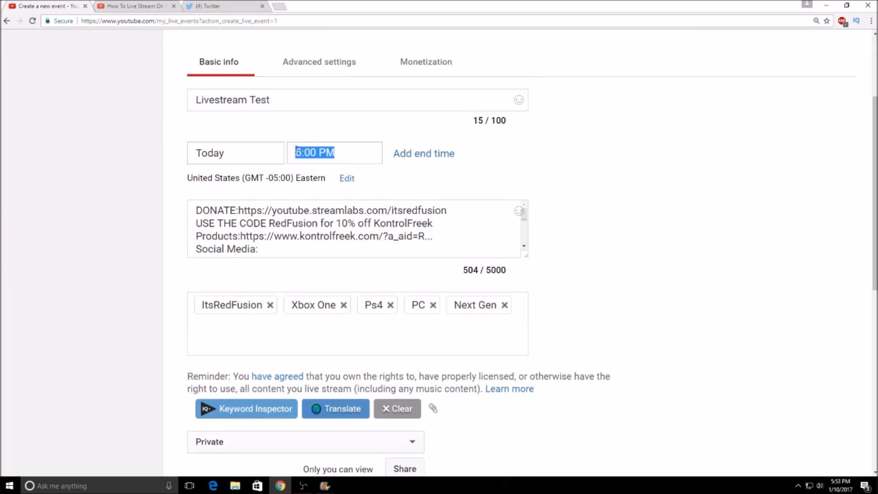
click(460, 157)
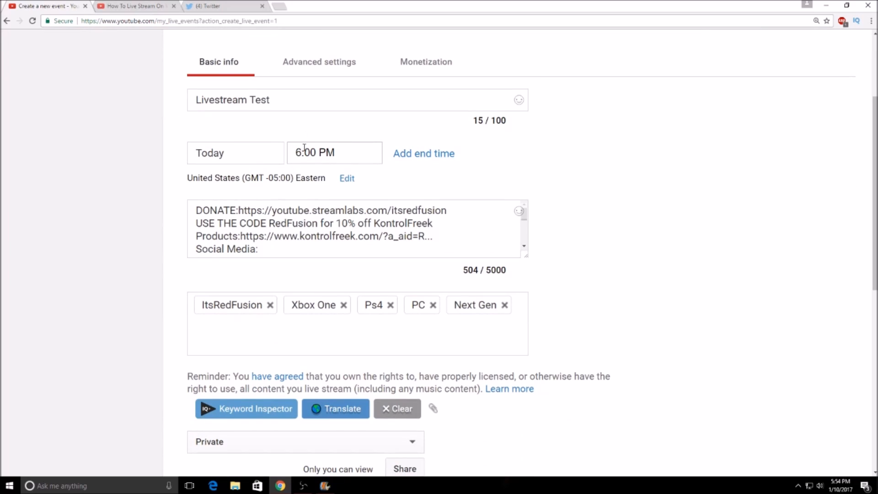
scroll(345, 190, down, 4)
scroll(212, 177, up, 3)
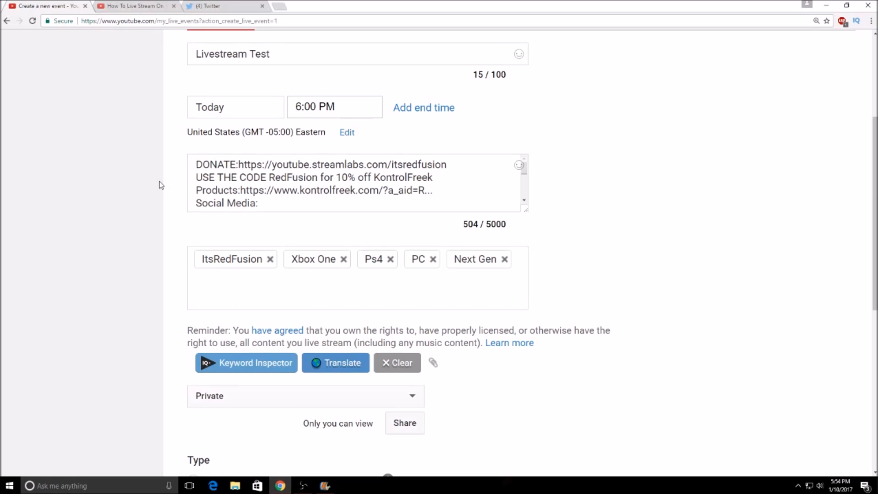
Step: Review the event's description, tags, privacy choices and the Quick and Custom event types
scroll(192, 177, down, 2)
scroll(193, 177, up, 2)
scroll(265, 198, down, 2)
scroll(243, 183, down, 3)
click(244, 167)
click(244, 166)
click(243, 168)
click(244, 172)
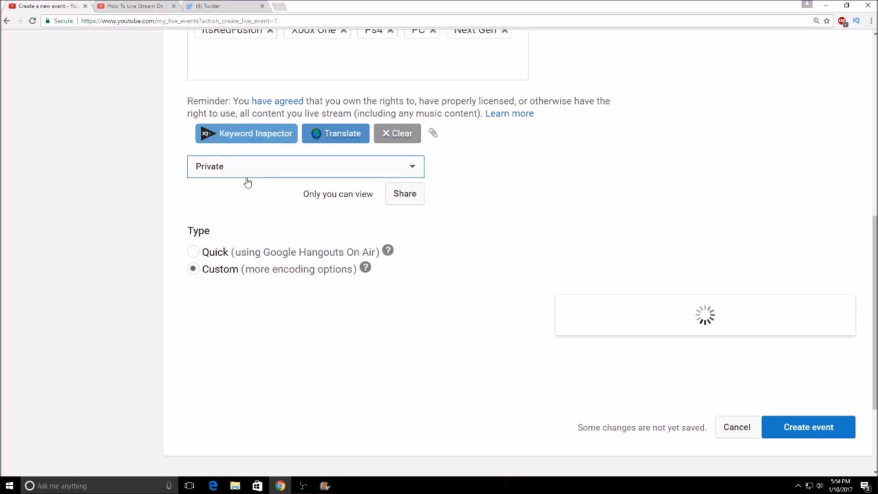
scroll(249, 188, down, 2)
scroll(297, 185, up, 1)
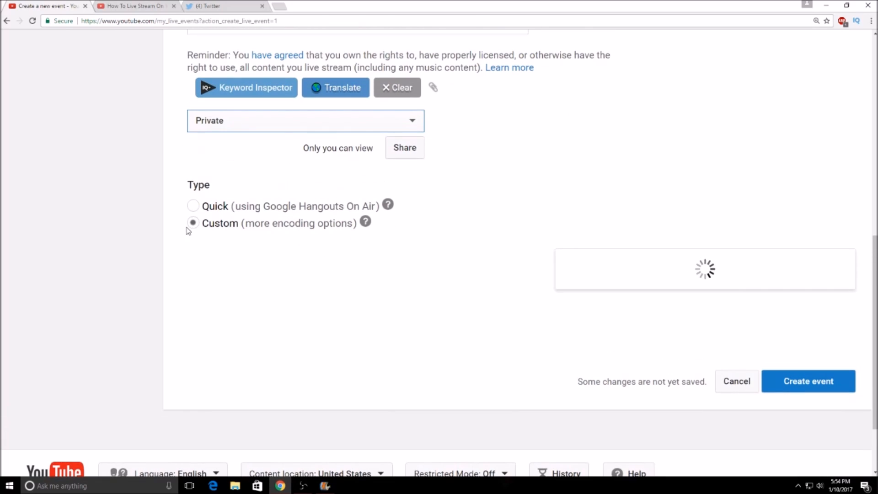
scroll(617, 278, up, 3)
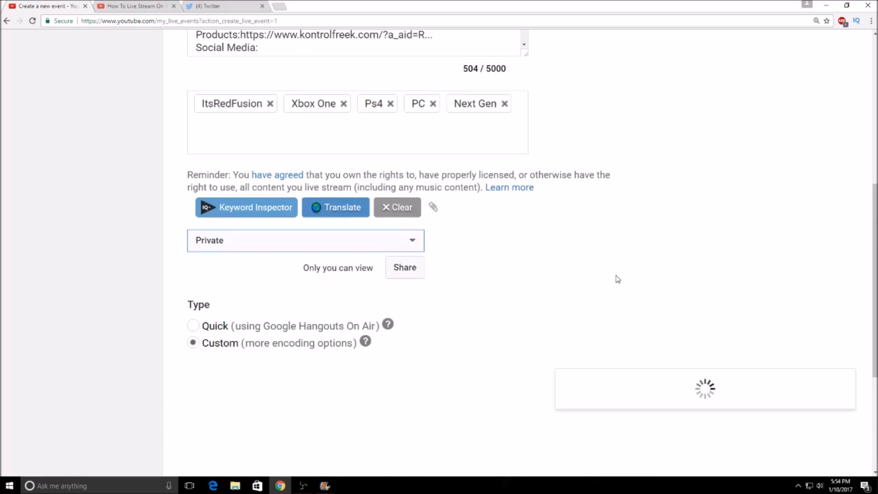
scroll(613, 277, up, 7)
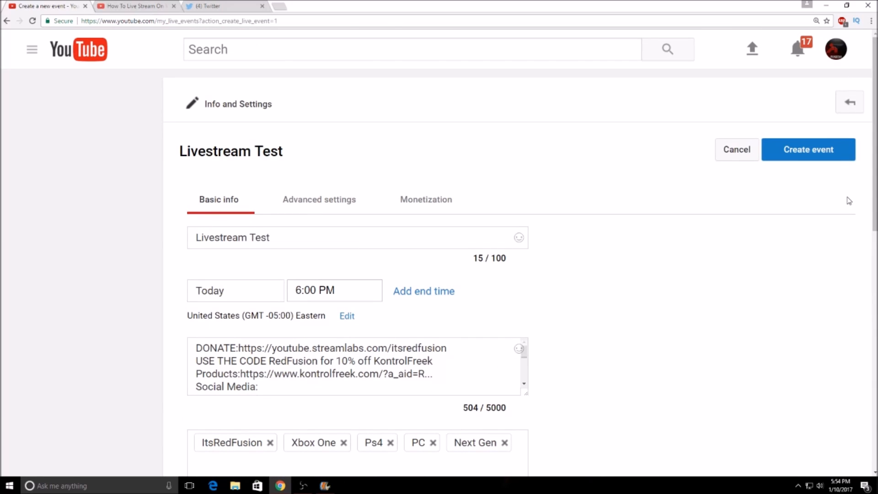
Step: Look at the event's monetization options, and examine the advanced settings for chat, syndication, promotions, recording, DVR, stream optimization and delay
click(411, 197)
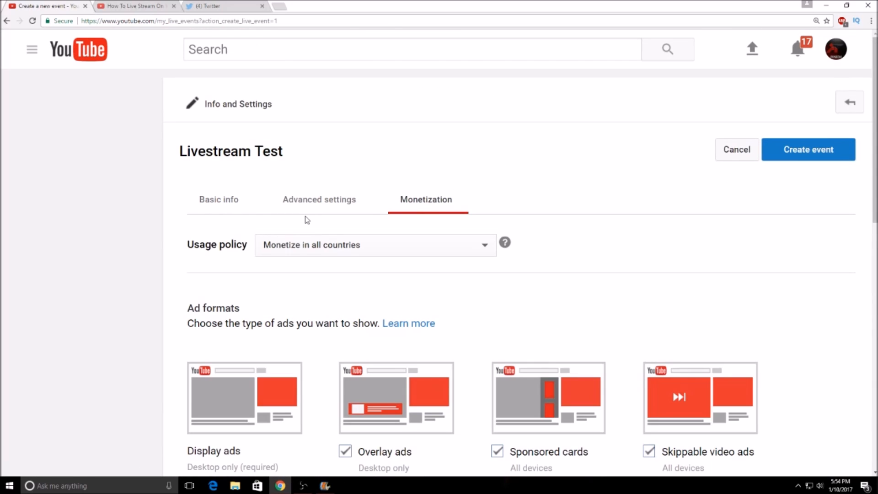
click(330, 208)
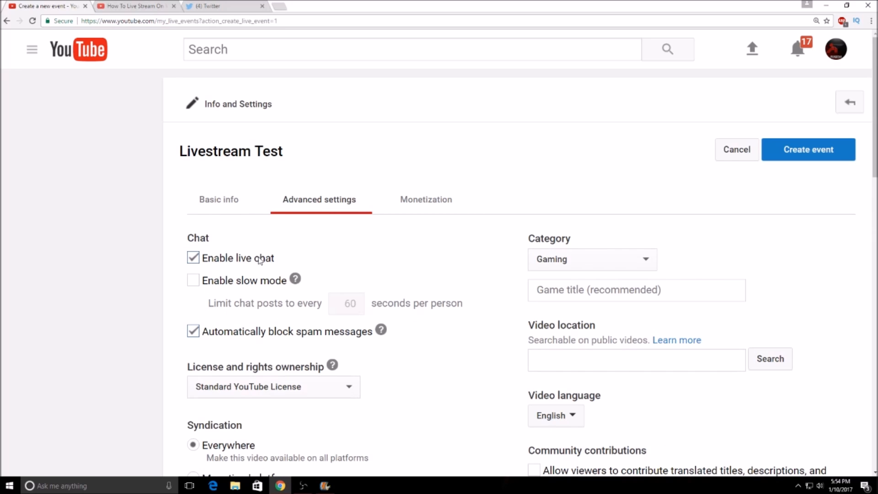
scroll(251, 260, down, 1)
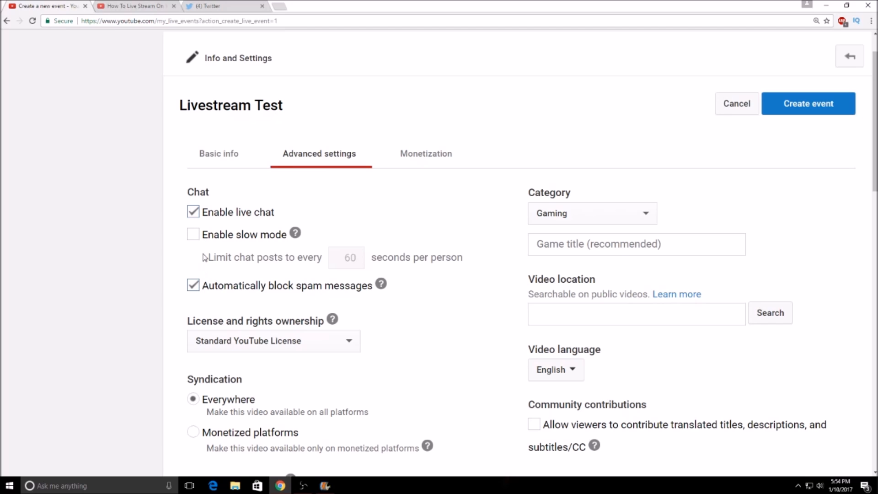
scroll(253, 274, down, 6)
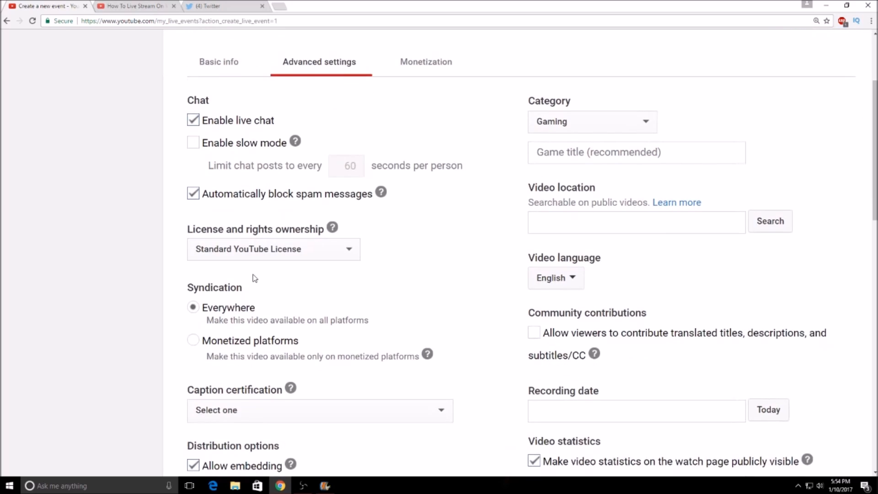
scroll(270, 258, down, 2)
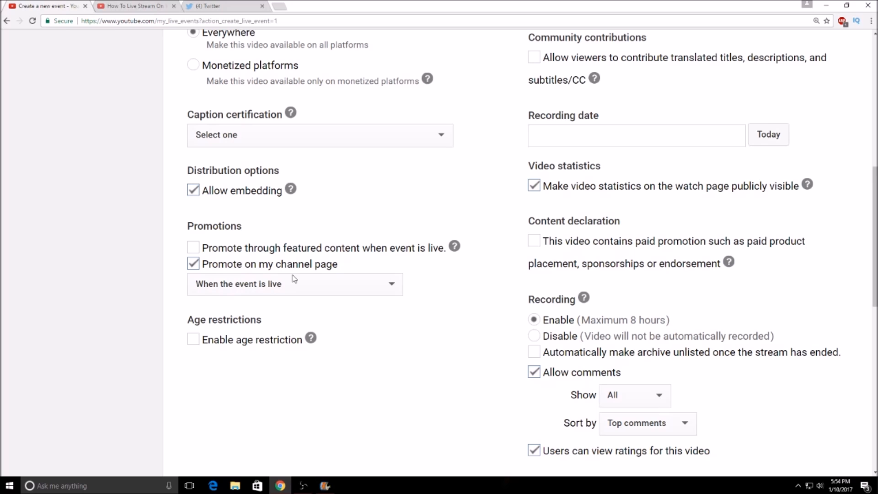
scroll(303, 300, down, 1)
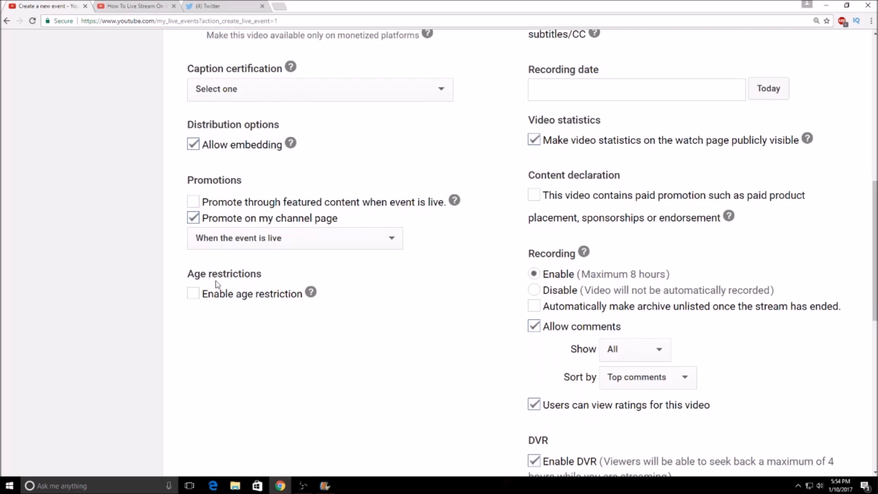
scroll(619, 329, down, 8)
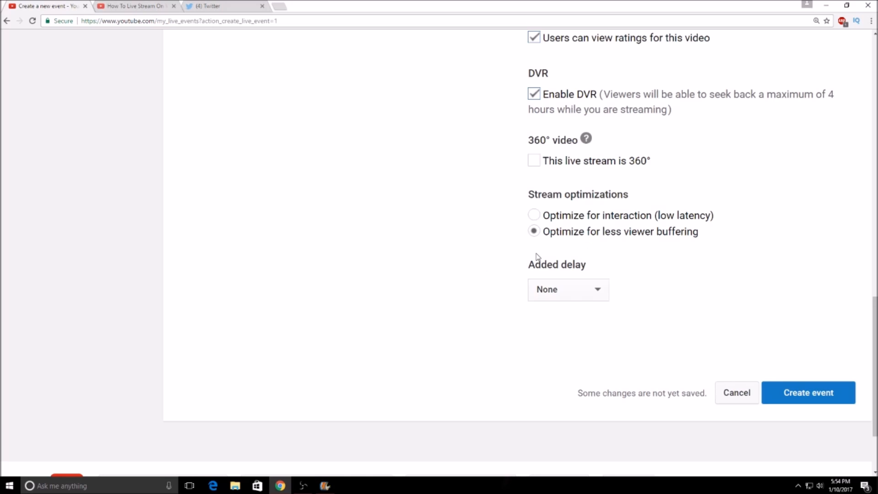
scroll(537, 256, up, 5)
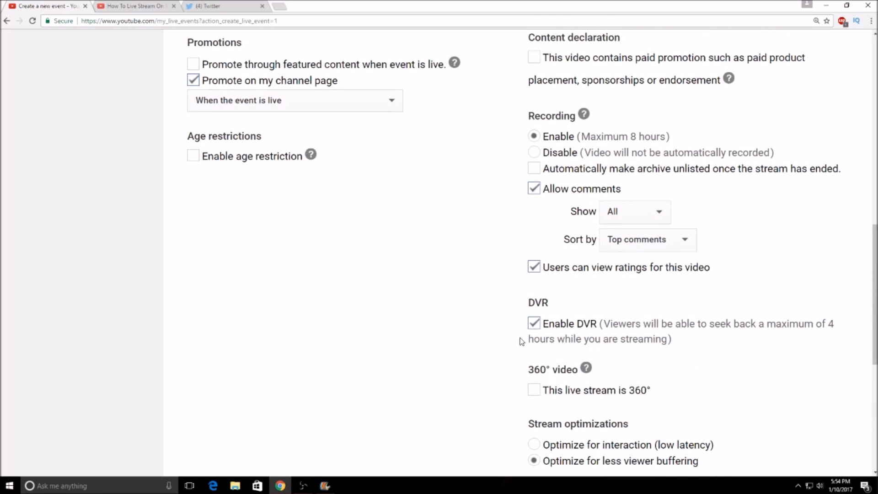
scroll(530, 329, up, 2)
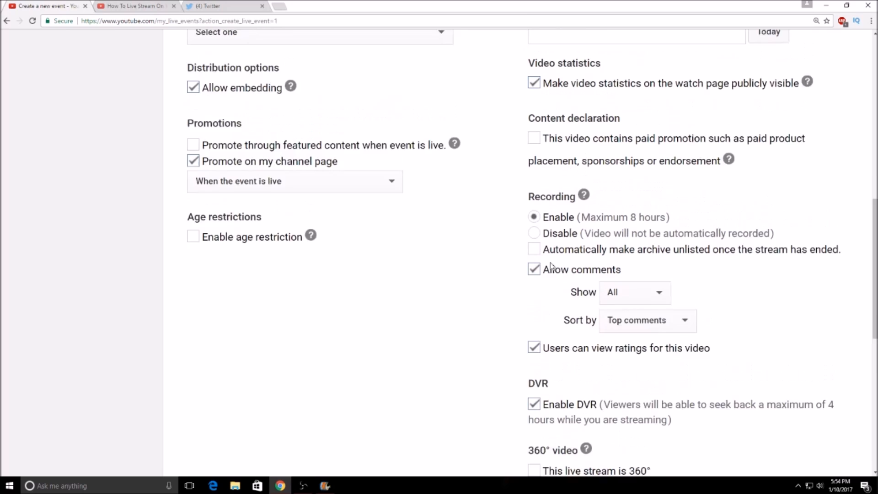
scroll(551, 265, up, 1)
scroll(550, 285, up, 3)
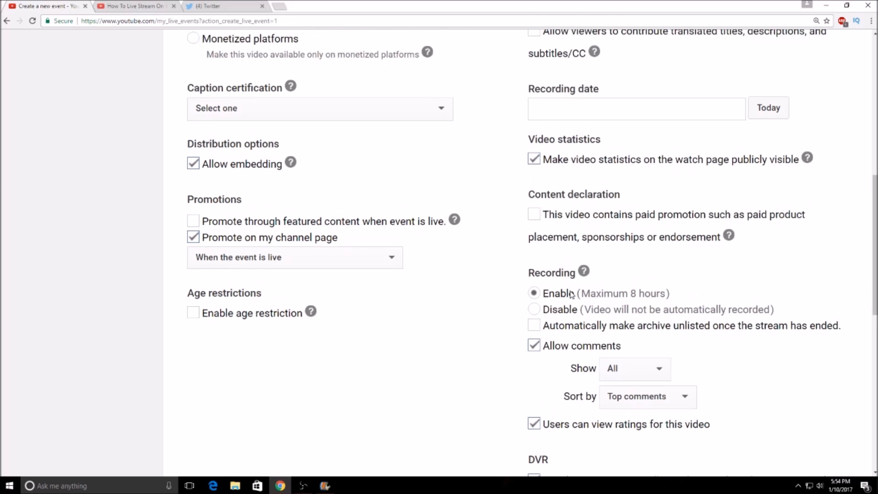
scroll(715, 219, up, 5)
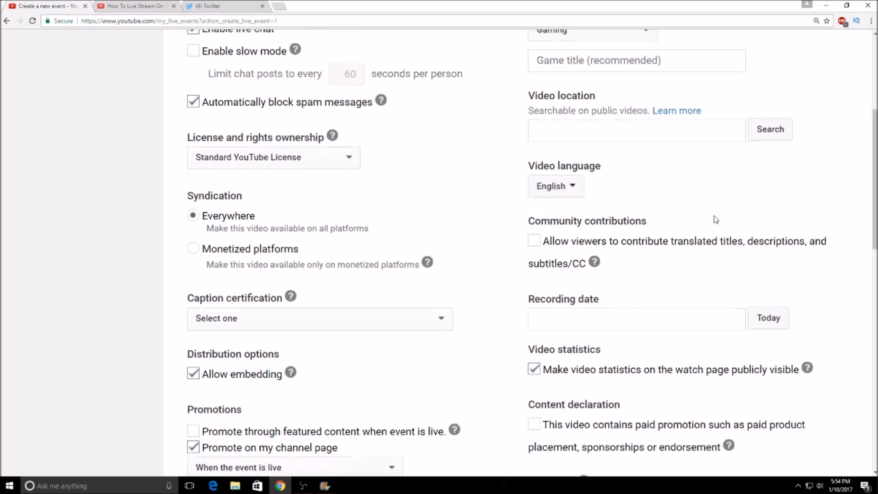
Step: Set the game title to Call of Duty: Black Ops III and create the event
click(604, 203)
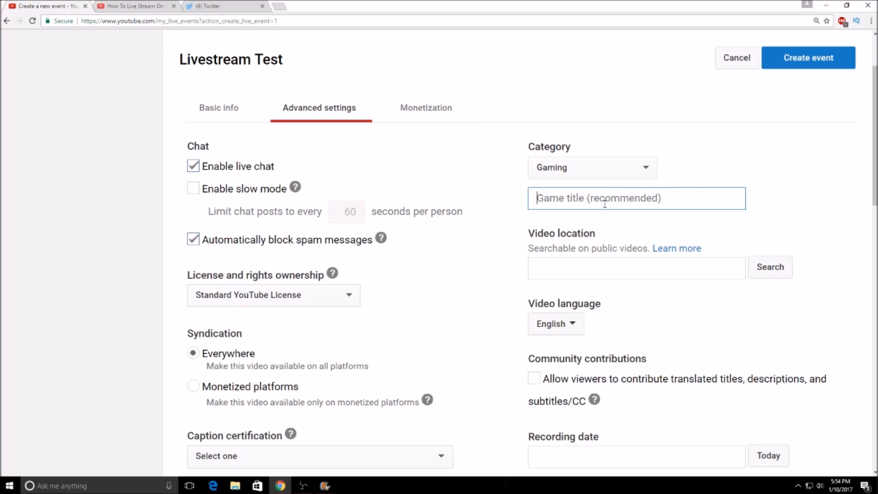
text(Call)
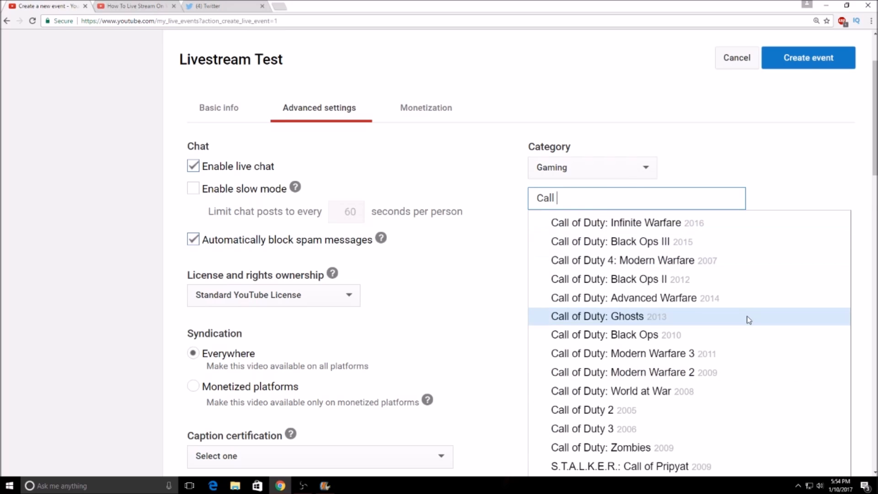
click(666, 241)
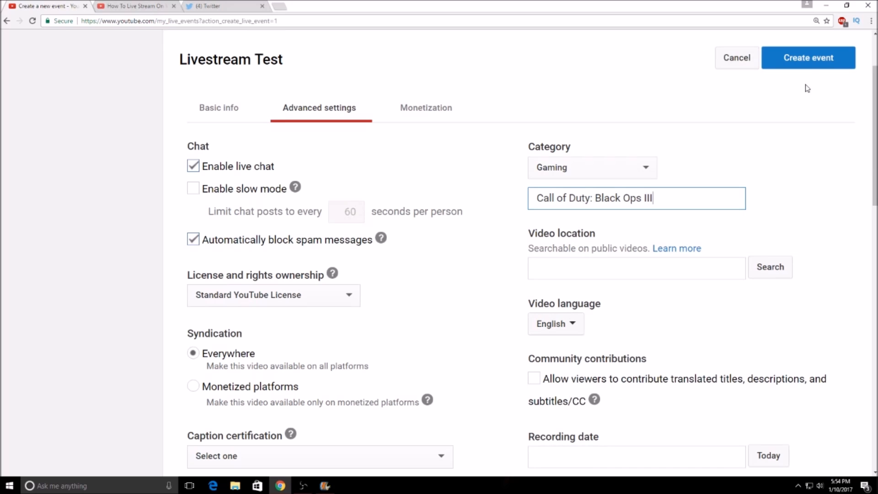
scroll(816, 119, up, 2)
click(823, 152)
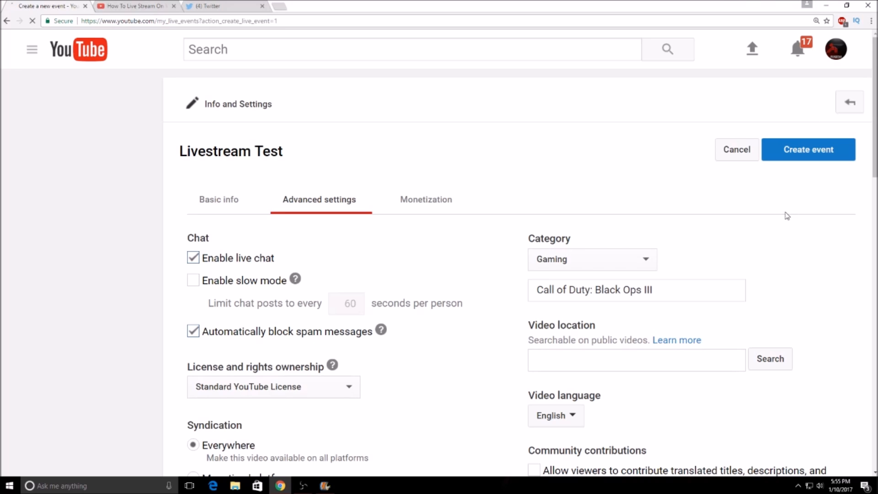
Step: Upload the picture maxresdefault (2).jpg as the main camera's thumbnail
scroll(132, 384, down, 2)
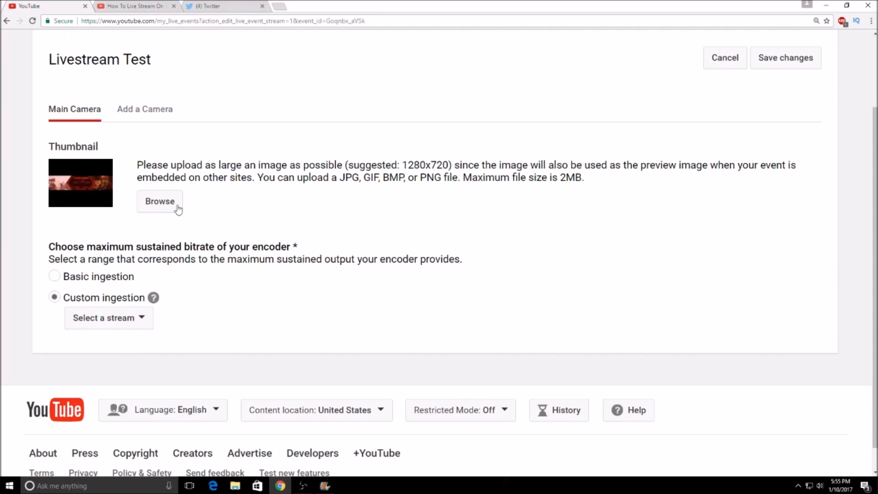
click(160, 205)
scroll(165, 132, up, 5)
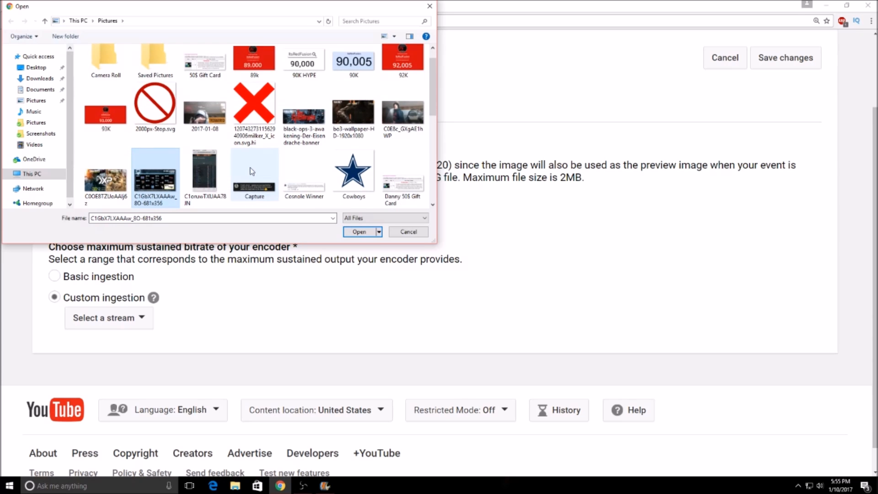
scroll(253, 171, down, 3)
click(178, 189)
double_click(178, 188)
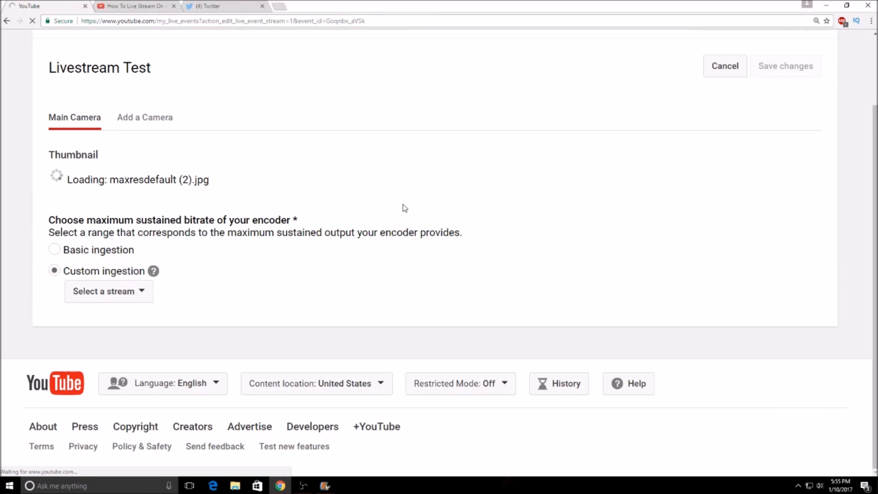
scroll(405, 208, up, 1)
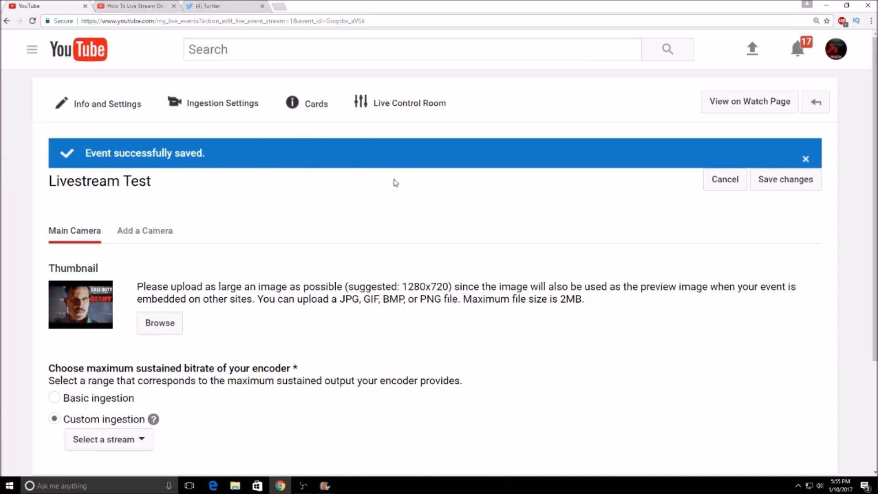
Step: Compare the Basic ingestion options with Custom ingestion, view the available custom streams, and close the list without choosing one
scroll(124, 247, down, 2)
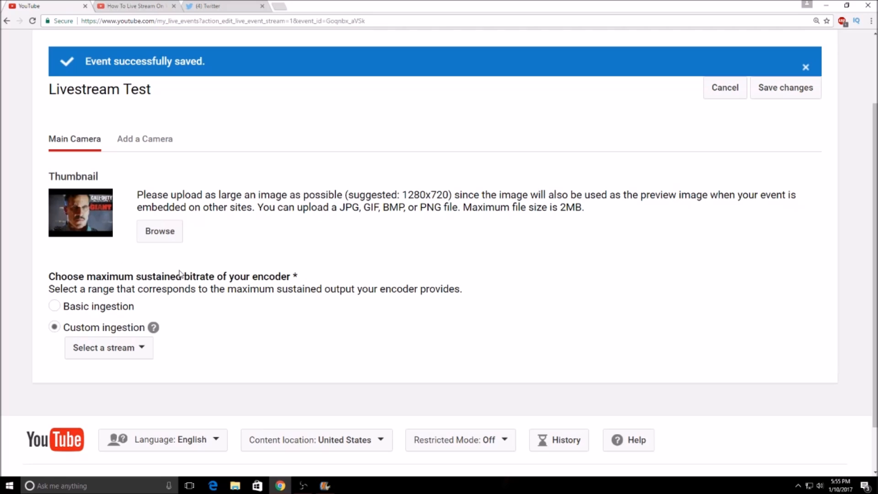
drag(112, 308, 98, 307)
click(99, 309)
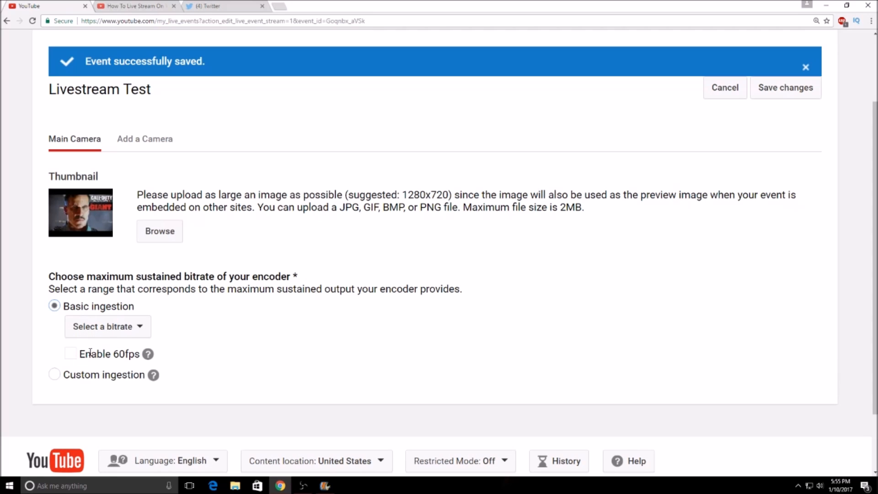
click(70, 379)
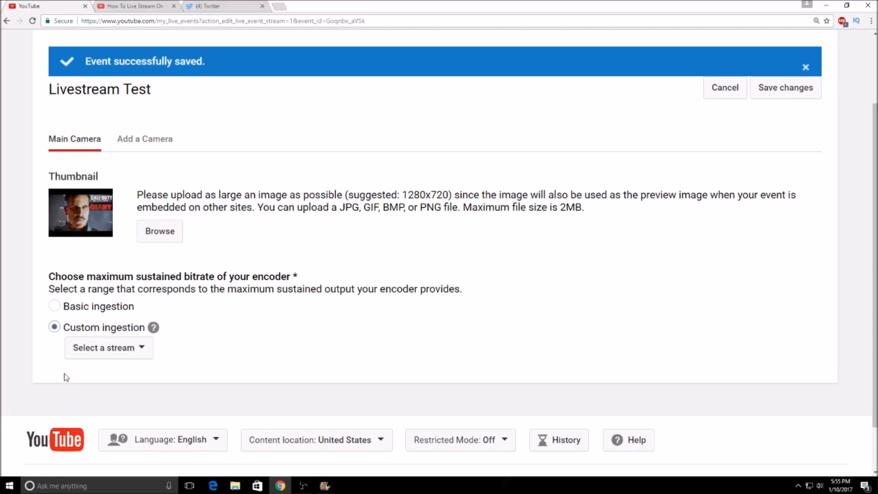
click(112, 361)
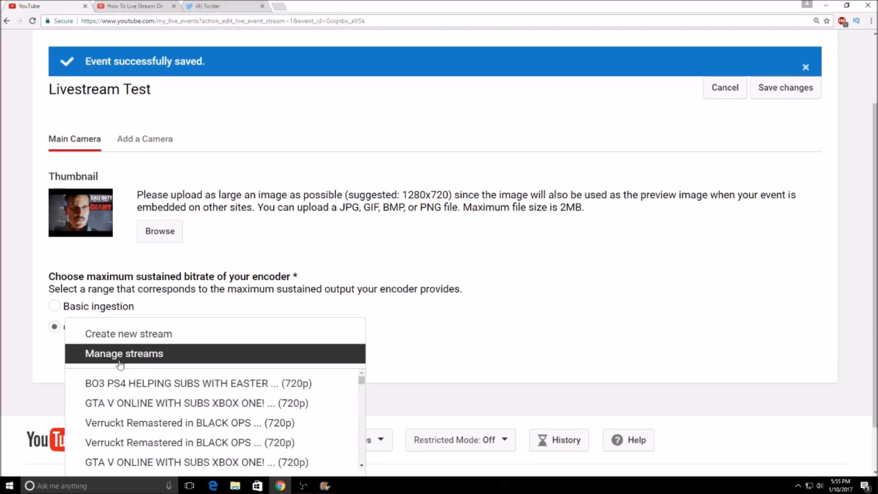
click(445, 373)
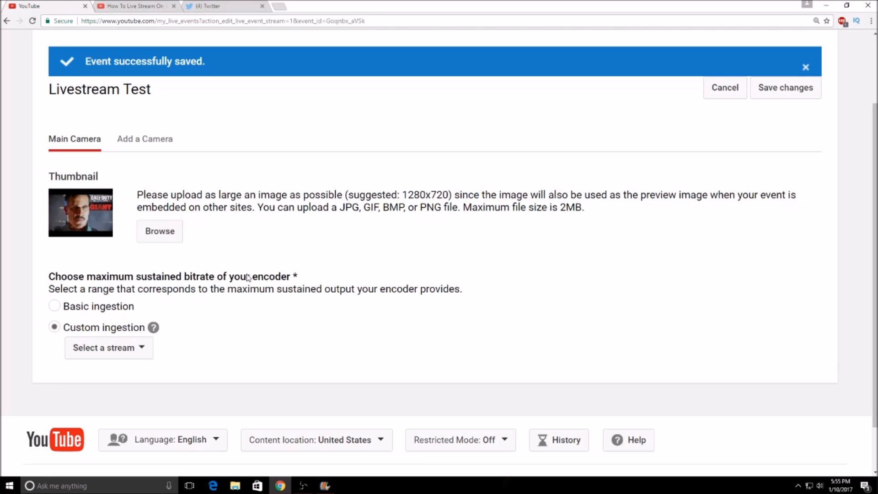
Step: Switch to Open Broadcaster Software, look through the scene's sources and the source types available to add, and close the list without adding one
click(310, 488)
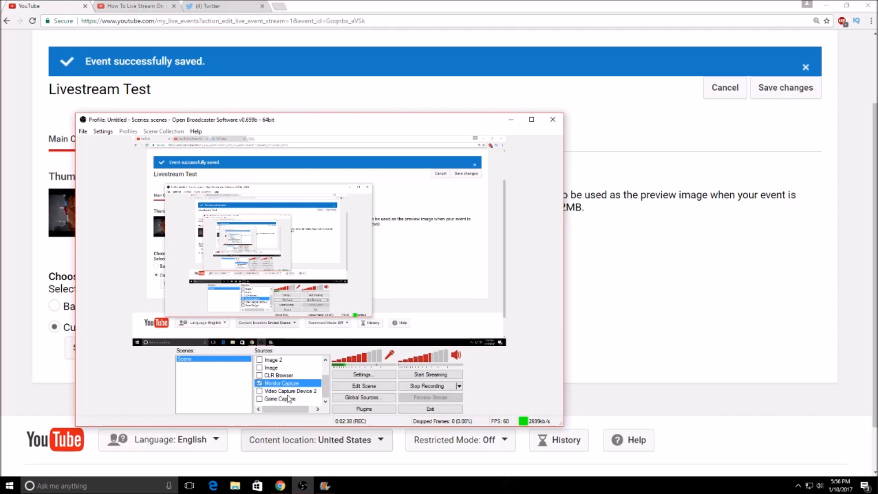
scroll(288, 396, down, 3)
scroll(287, 393, up, 3)
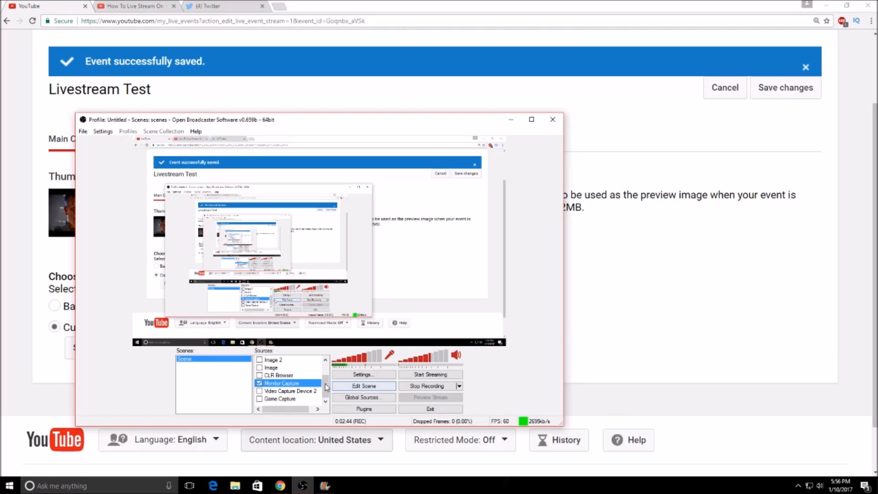
scroll(284, 375, up, 3)
right_click(298, 361)
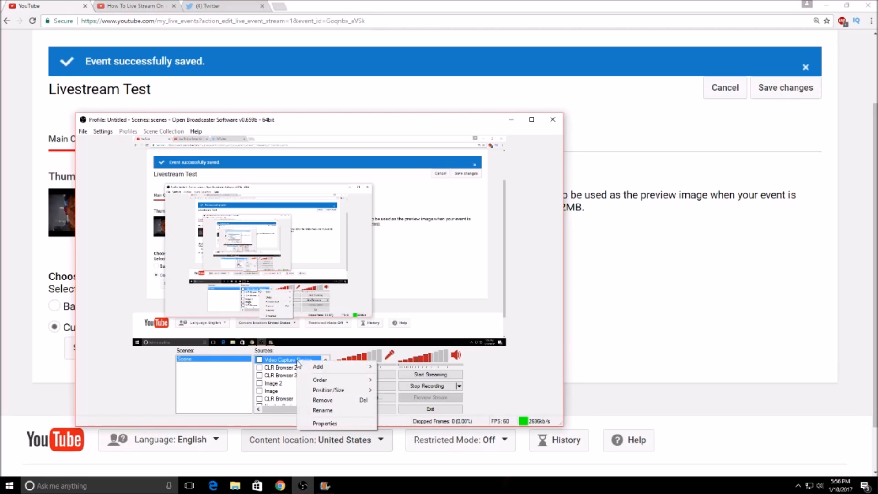
mouse_move(320, 367)
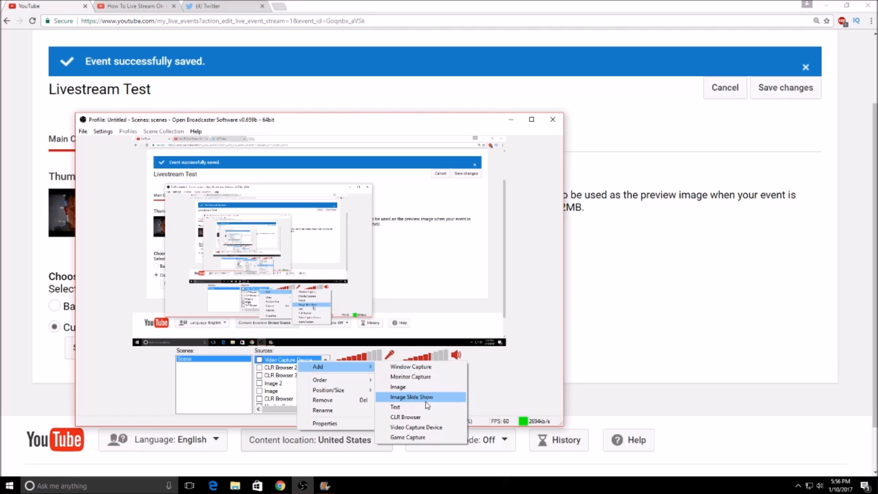
click(494, 375)
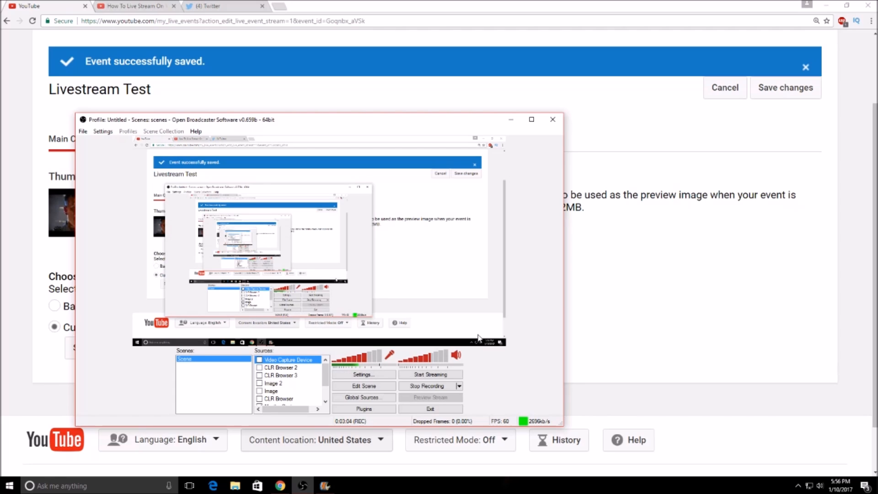
Step: Return to the YouTube event in the browser, open its Cards page, and look through the card types that can be added
click(661, 250)
scroll(284, 317, up, 3)
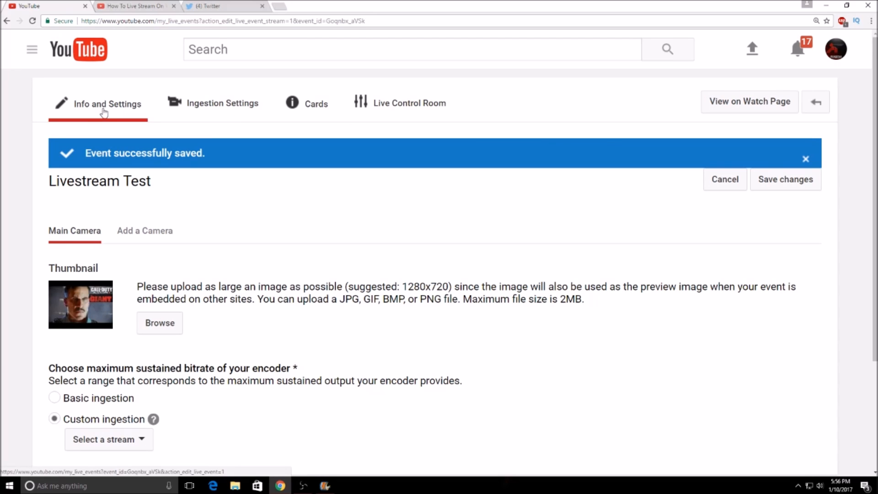
click(303, 116)
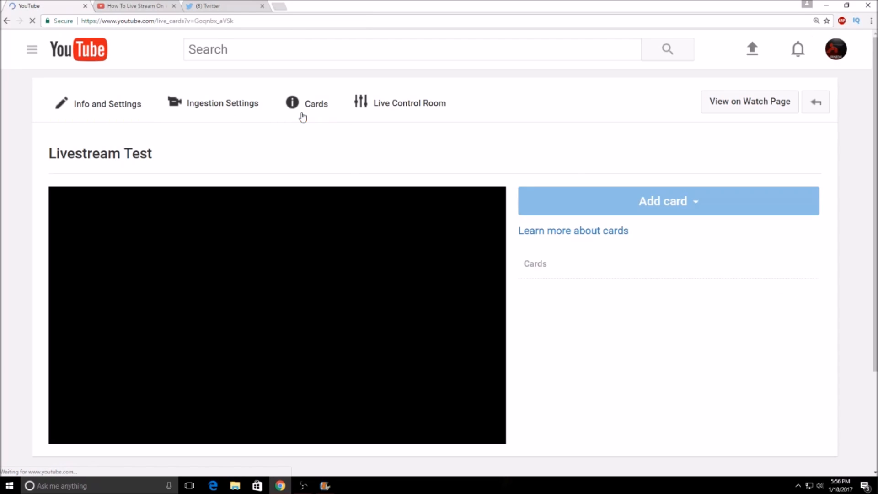
click(578, 197)
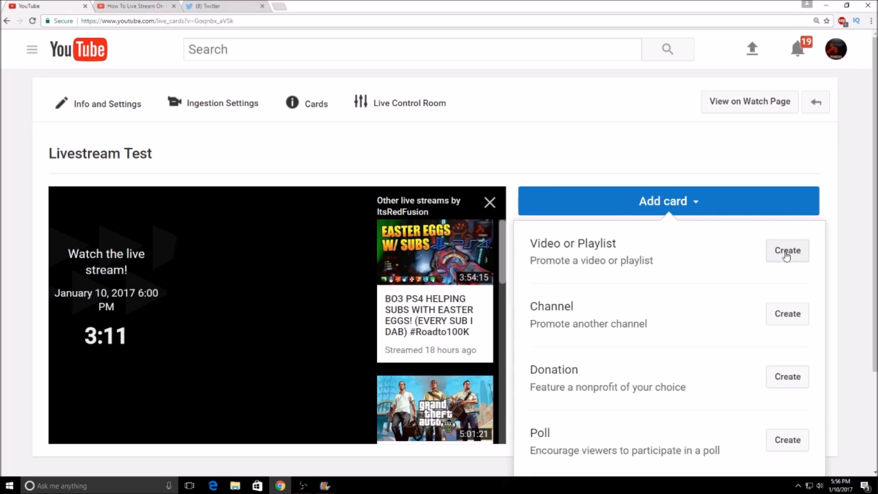
scroll(747, 294, down, 3)
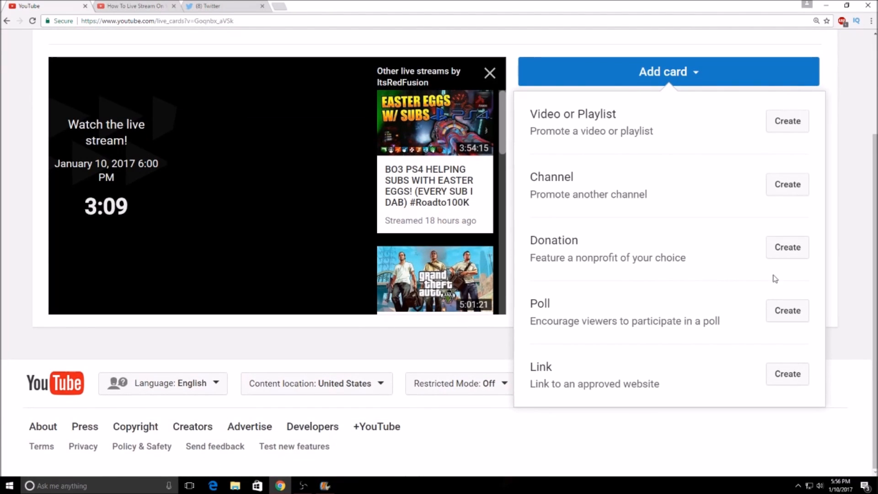
scroll(725, 333, up, 2)
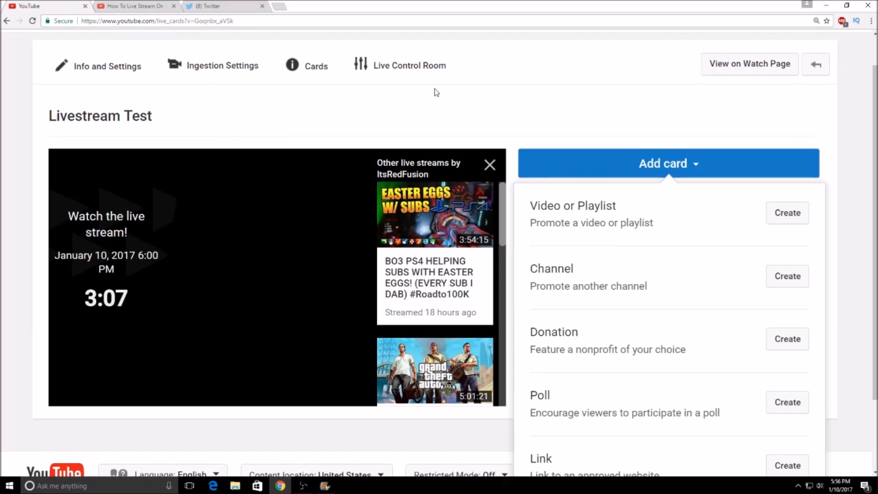
Step: Open the event's Live Control Room and examine the stream status, preview player, broadcast controls and public view
click(394, 62)
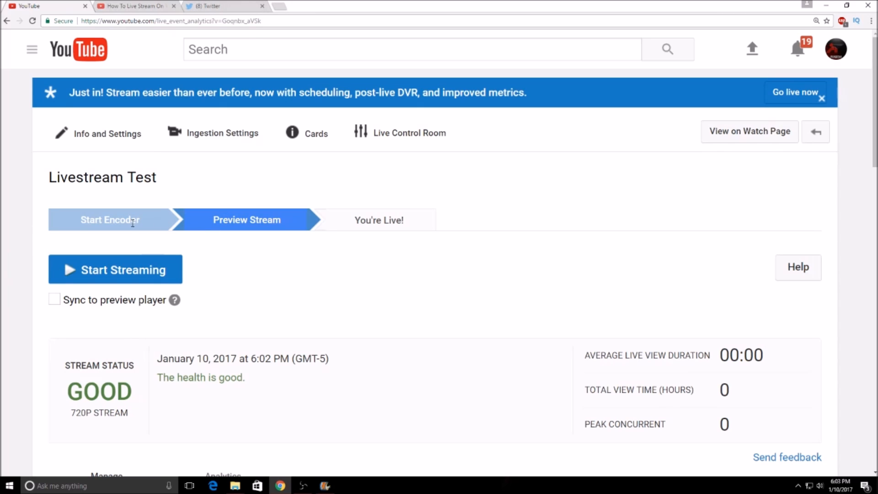
scroll(251, 253, down, 7)
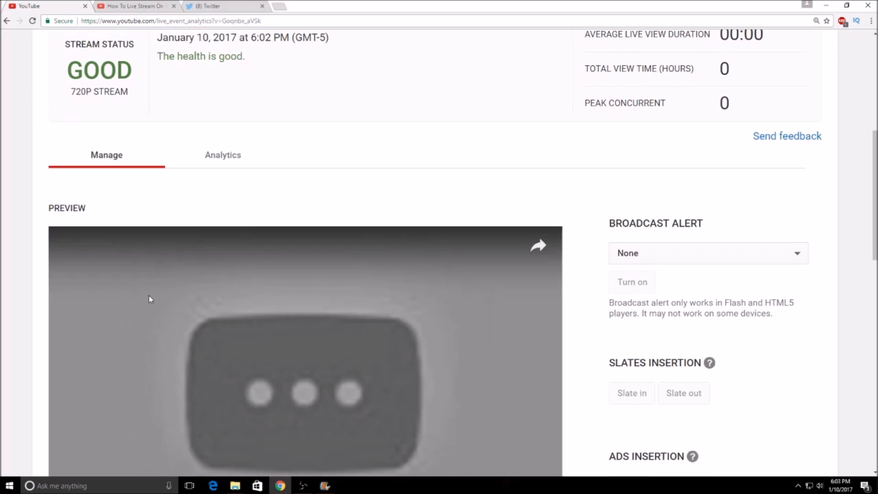
scroll(141, 298, down, 5)
click(106, 303)
scroll(129, 270, up, 7)
scroll(212, 300, down, 5)
click(212, 300)
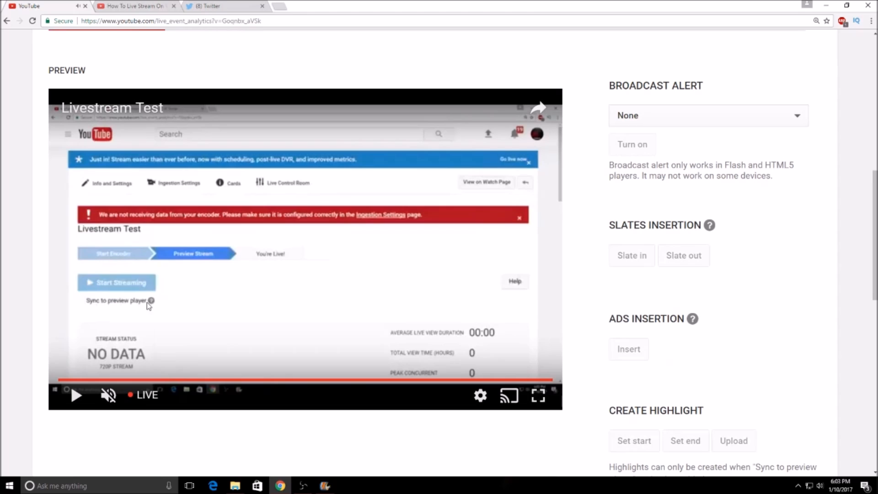
click(325, 237)
scroll(325, 237, down, 10)
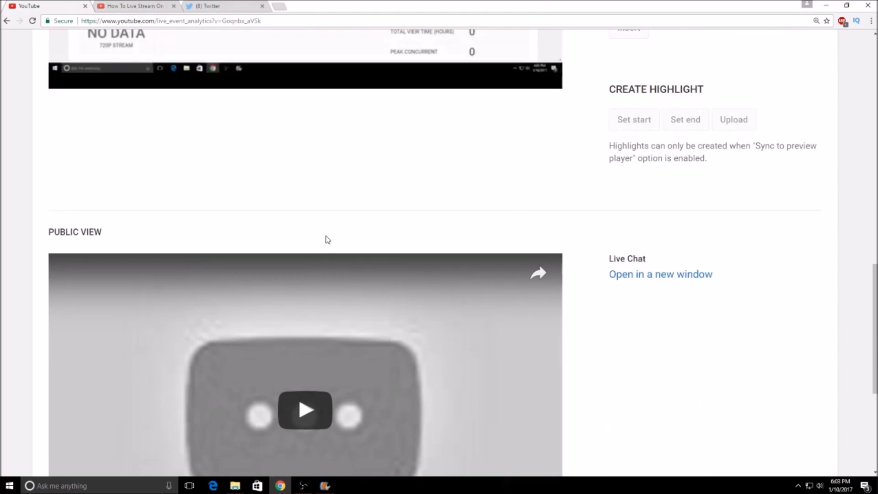
scroll(327, 241, up, 10)
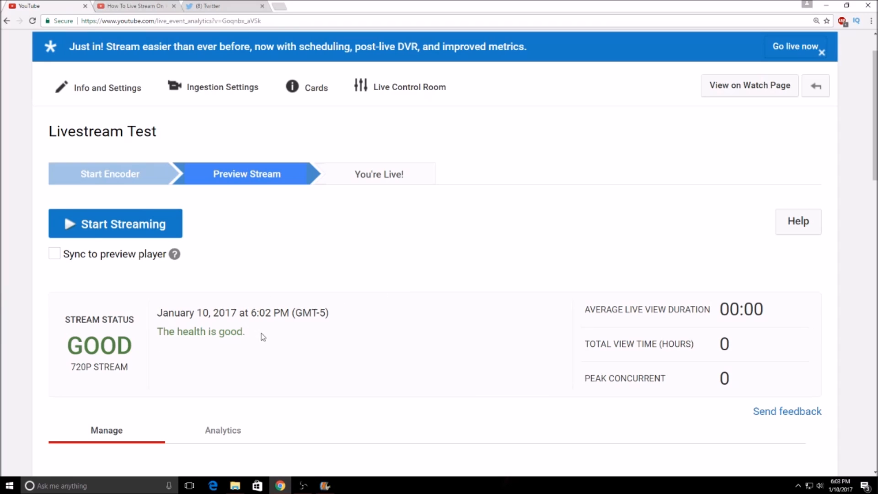
scroll(263, 337, up, 1)
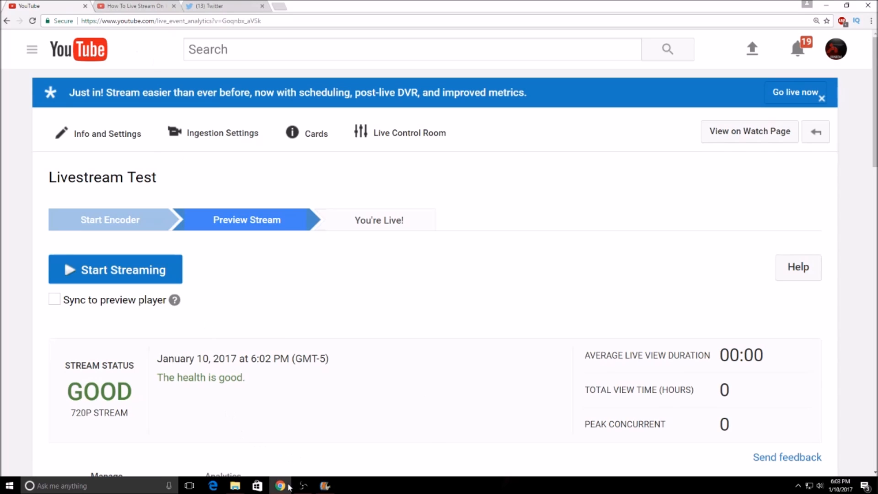
Step: Switch to Open Broadcaster Software, review the device settings of the Video Capture Device 2 source, and accept them with Elgato Game Capture HD selected
click(304, 486)
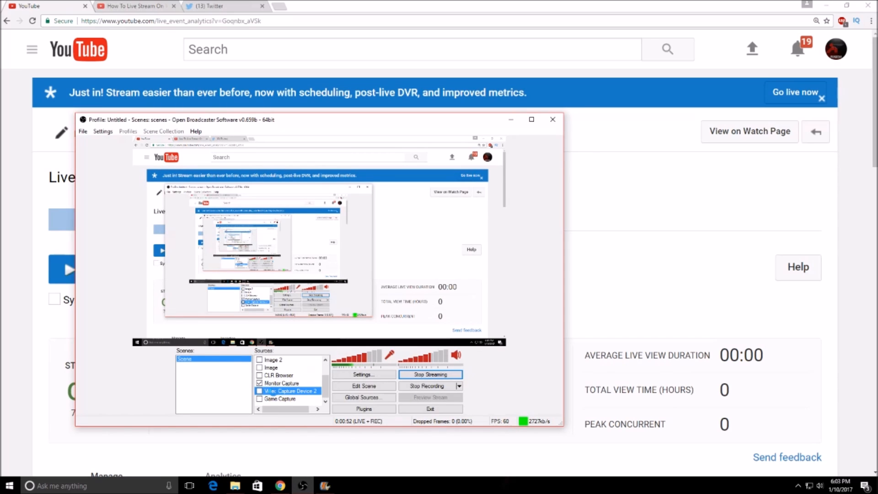
double_click(281, 392)
click(403, 131)
click(403, 131)
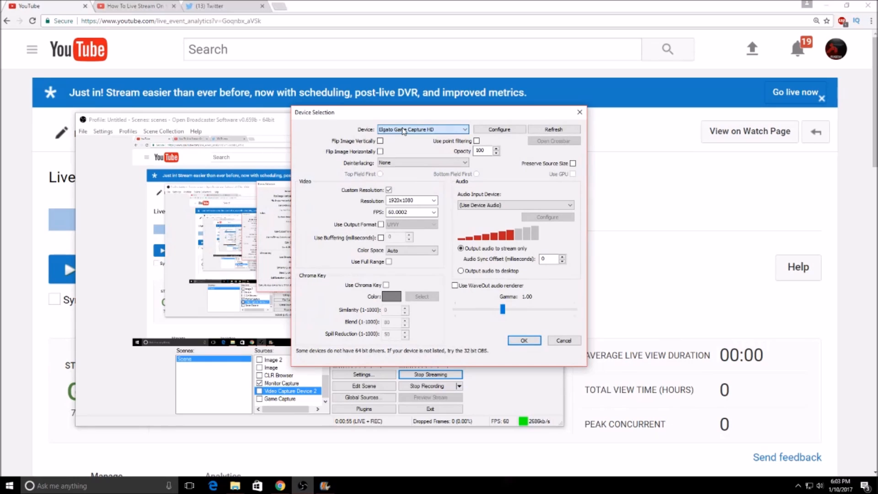
click(403, 131)
click(402, 131)
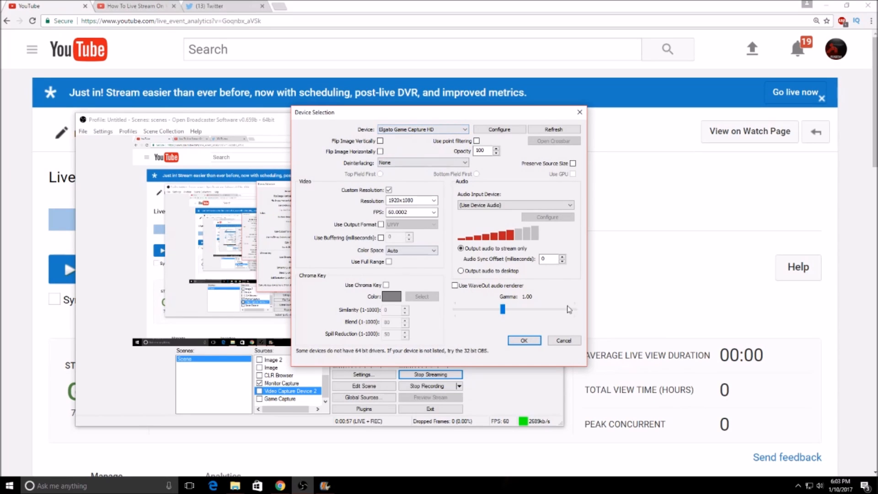
click(518, 342)
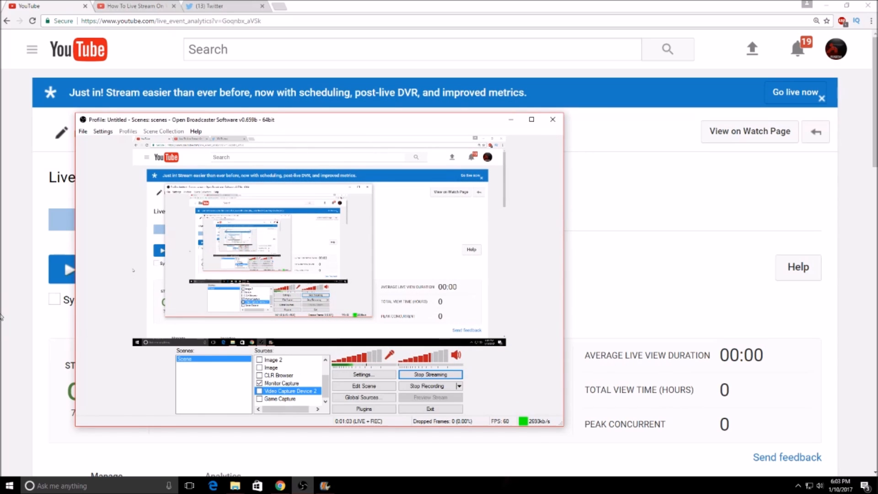
scroll(308, 383, up, 1)
scroll(299, 381, down, 1)
click(1, 338)
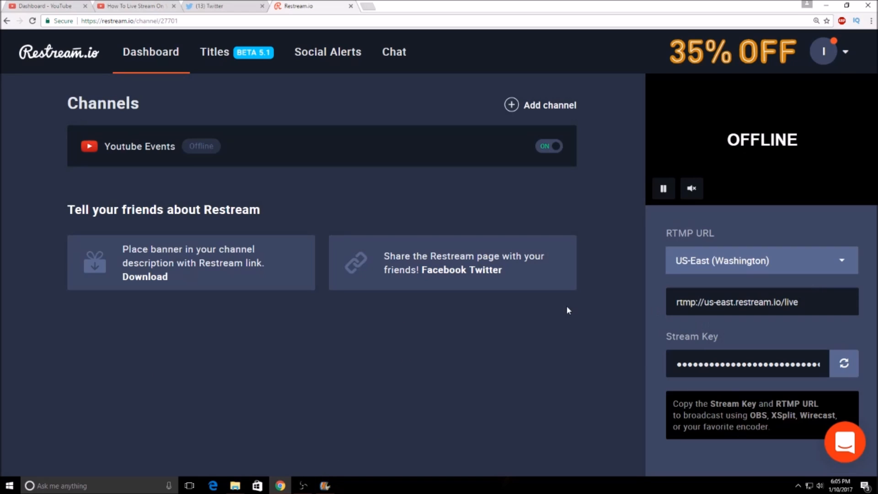
Step: Look through Restream's RTMP server locations, from Russia to SA (Saint Paul, Brazil), and close the list without changing the selection
click(704, 265)
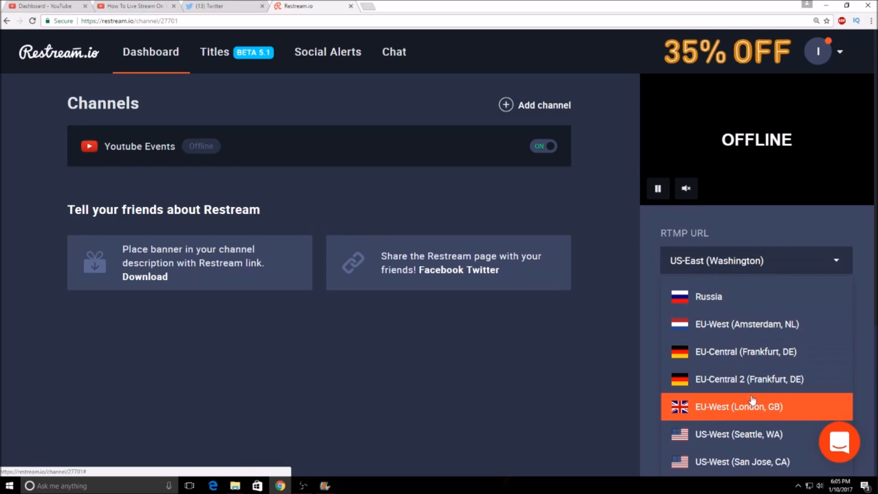
scroll(830, 332, down, 2)
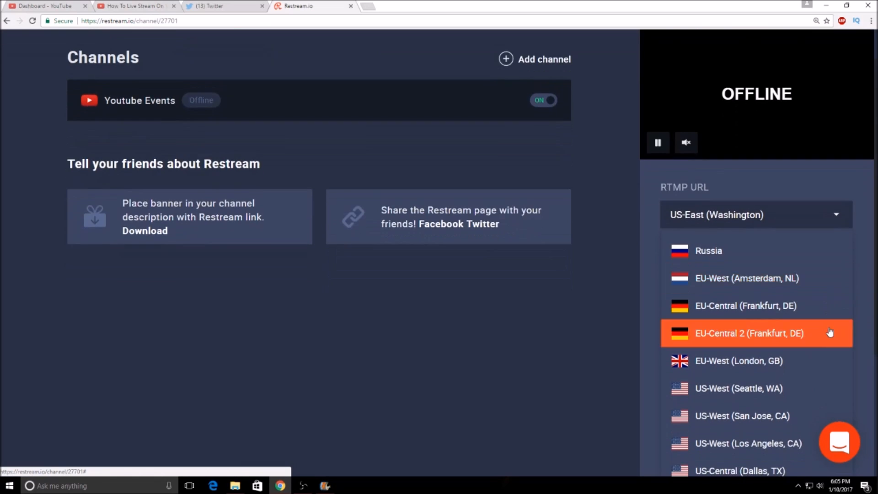
scroll(774, 310, down, 1)
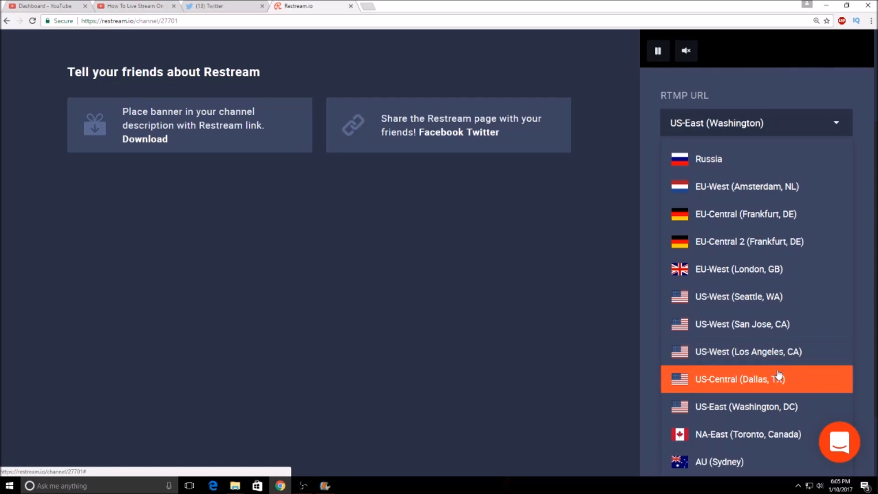
scroll(749, 414, down, 1)
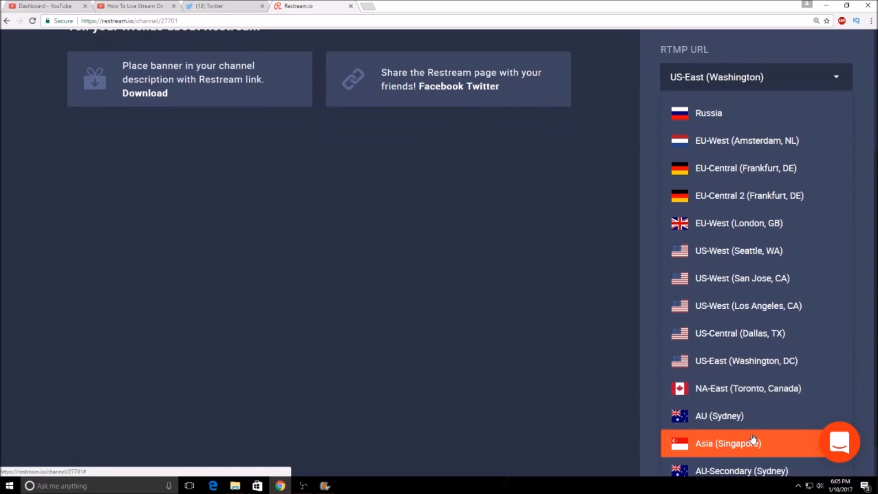
scroll(754, 412, down, 1)
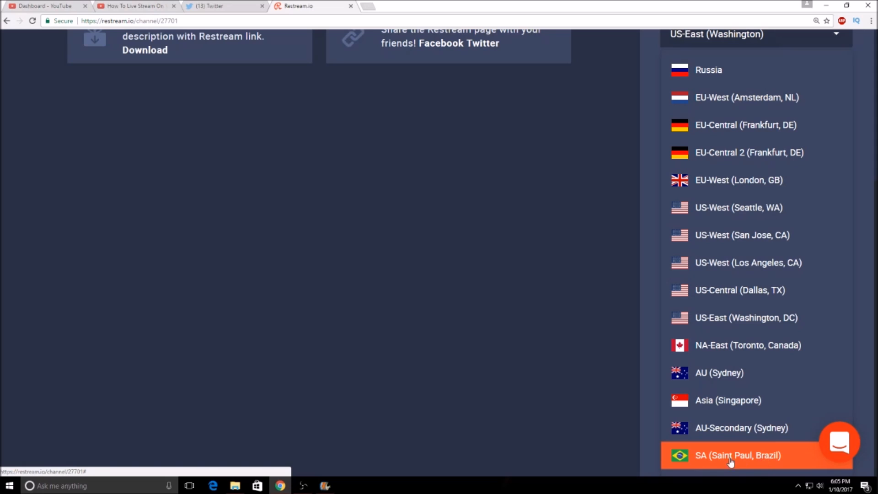
click(548, 406)
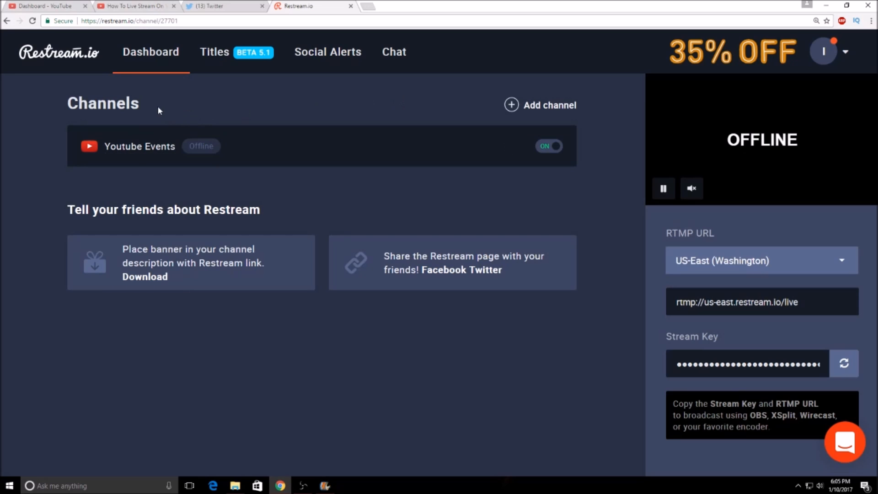
Step: Start adding a new Restream channel and look through the available streaming services, the Custom Platform (RTMP) option and the paid features
click(523, 107)
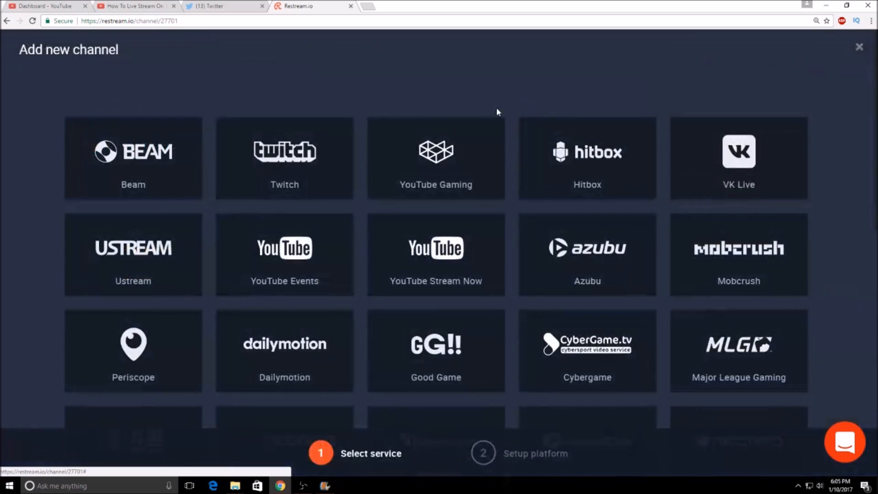
scroll(387, 347, down, 8)
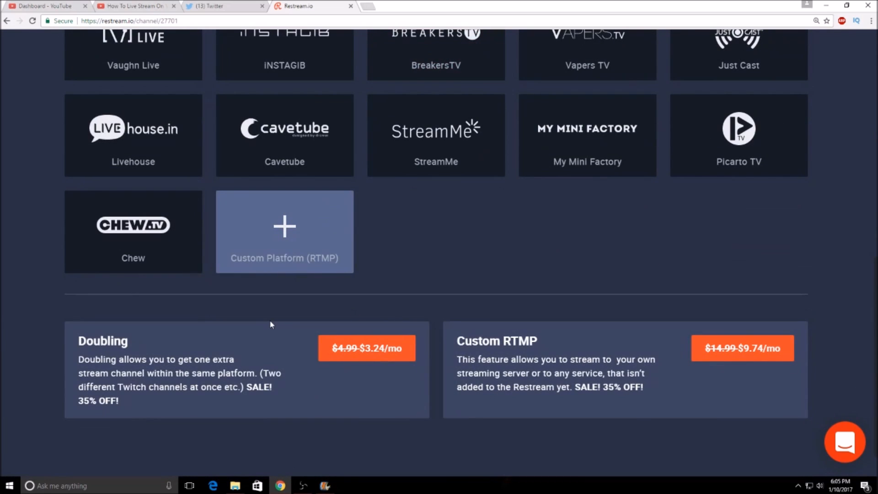
scroll(270, 324, up, 2)
scroll(273, 328, down, 1)
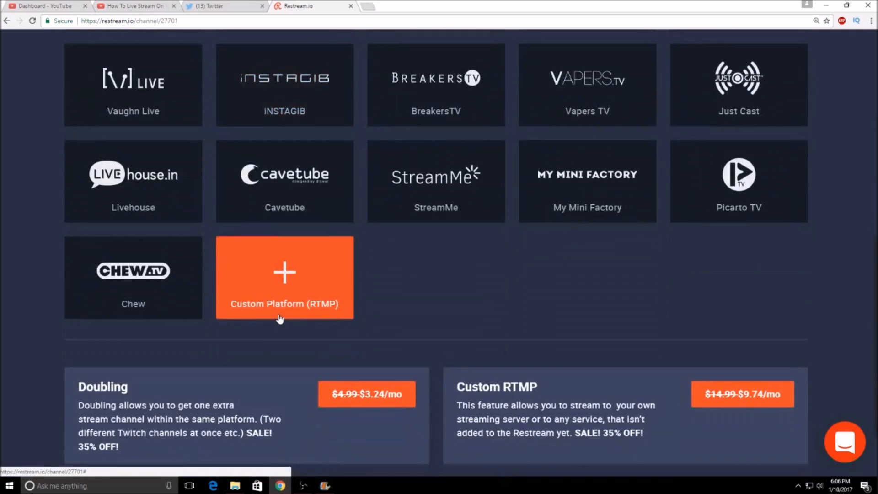
scroll(278, 320, up, 10)
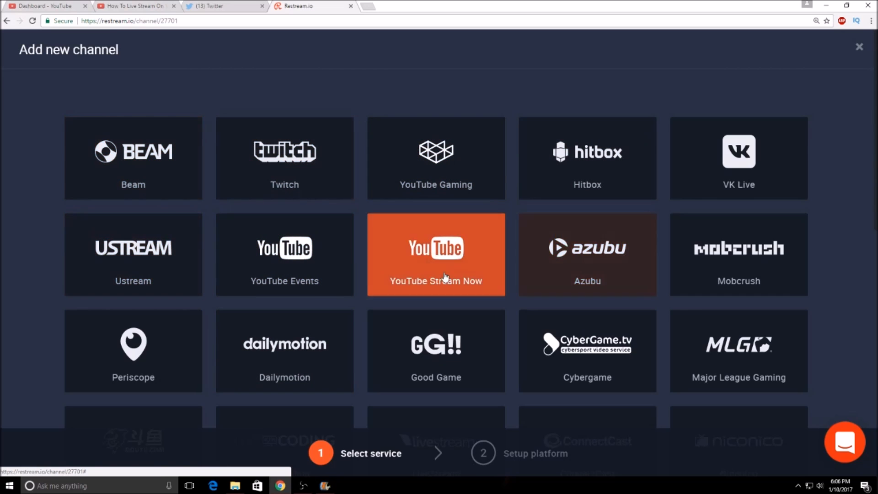
scroll(598, 256, down, 2)
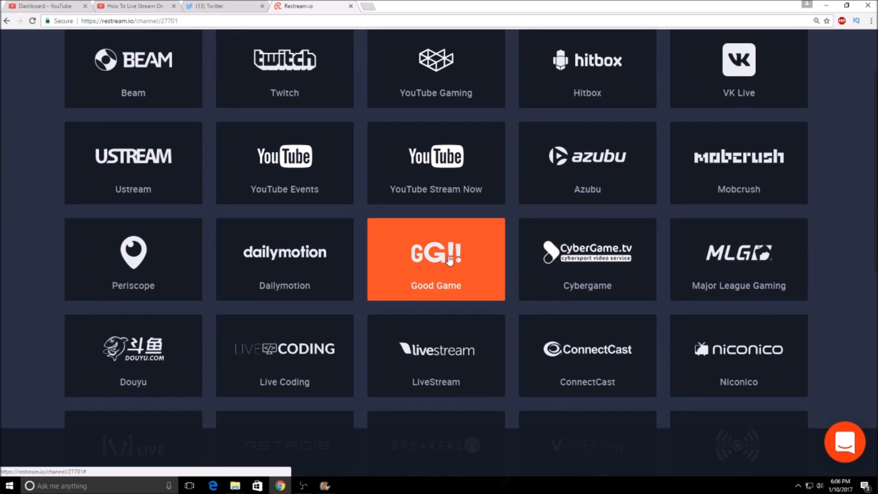
scroll(80, 287, down, 2)
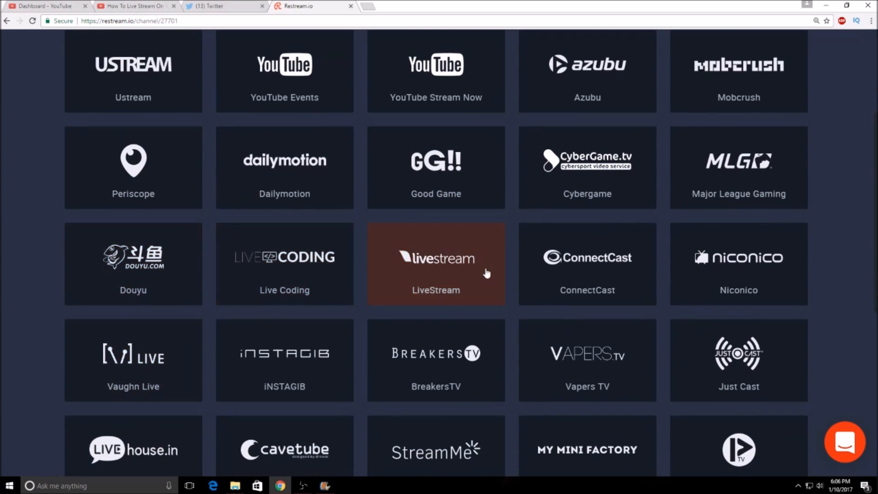
scroll(608, 274, down, 2)
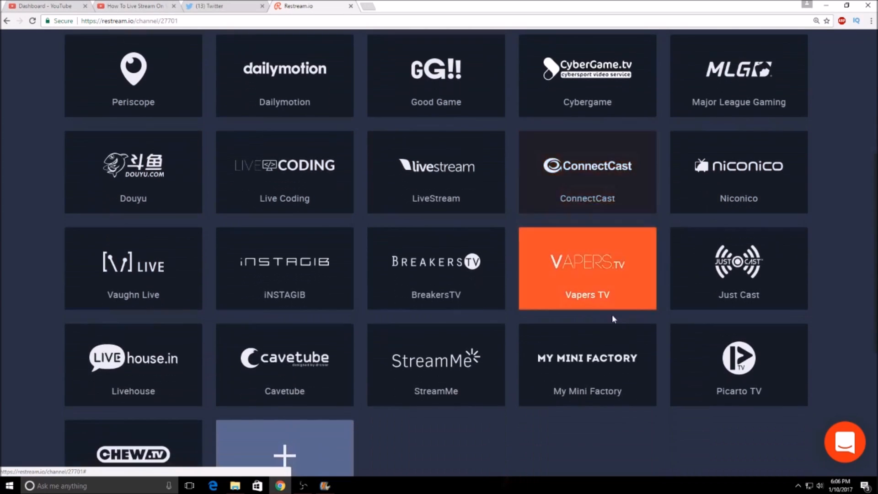
scroll(619, 323, down, 1)
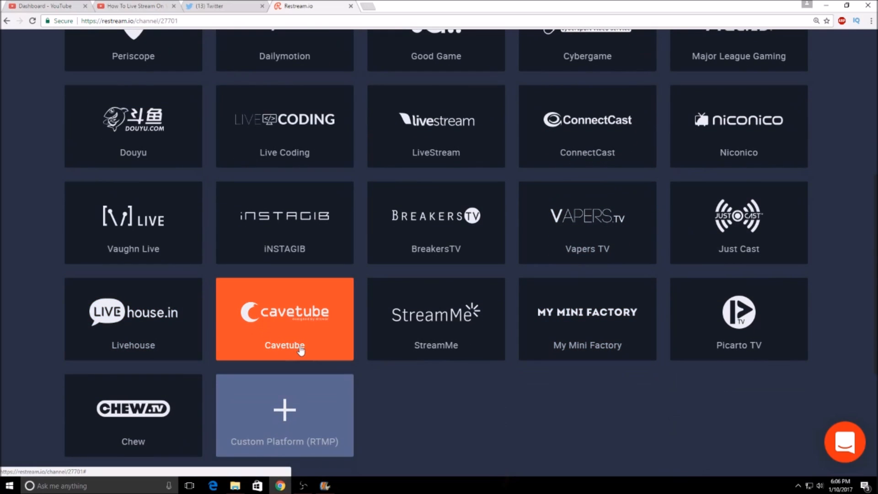
Step: Return to the Restream dashboard and look through the RTMP server locations, closing the list with US-East (Washington) still selected
scroll(300, 350, up, 7)
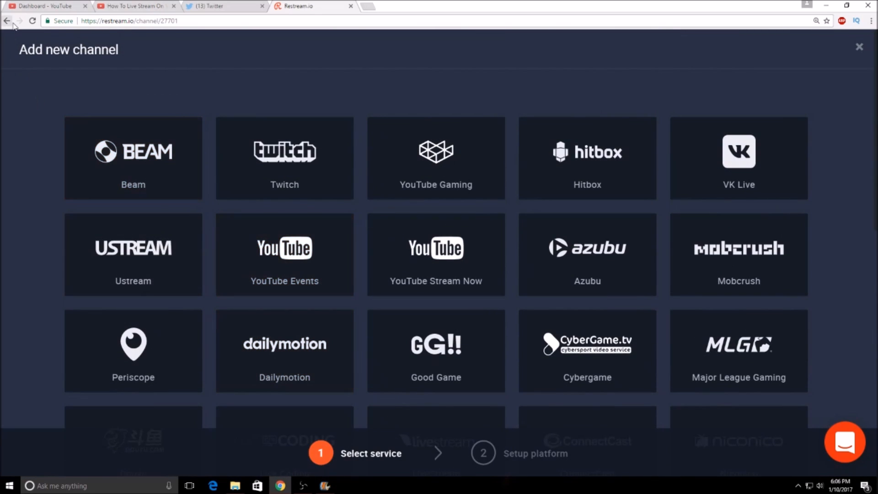
click(7, 21)
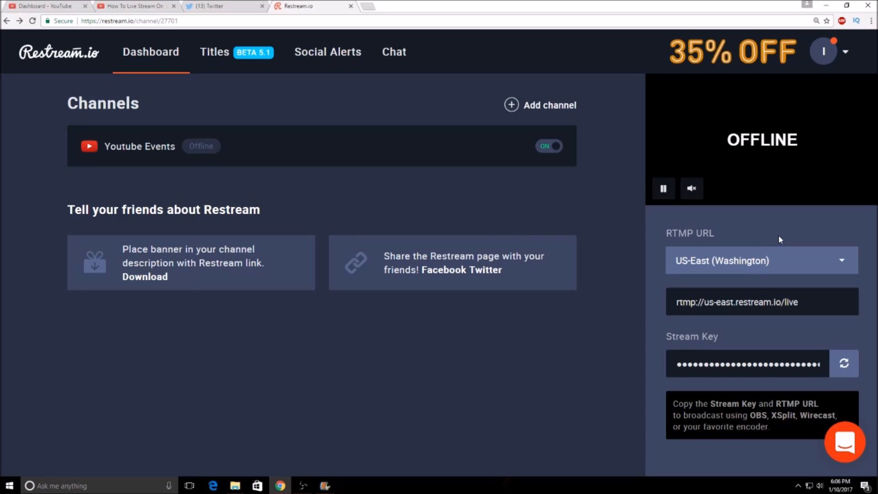
click(704, 270)
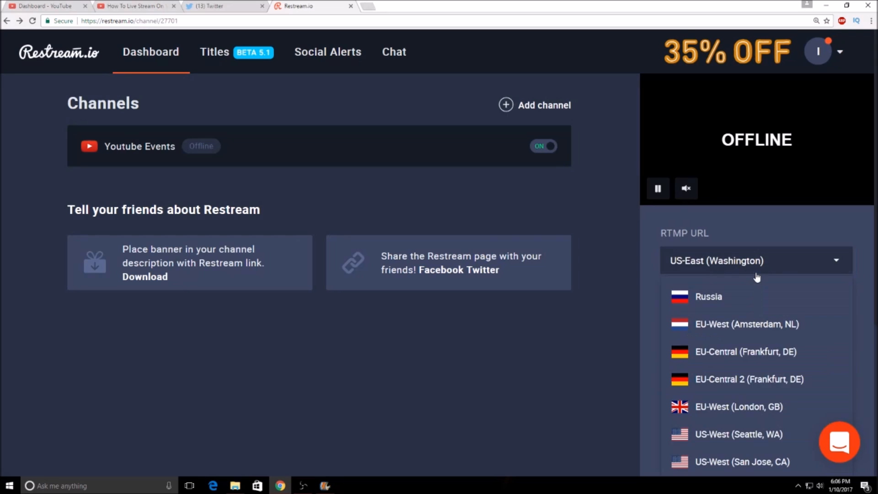
scroll(777, 378, down, 2)
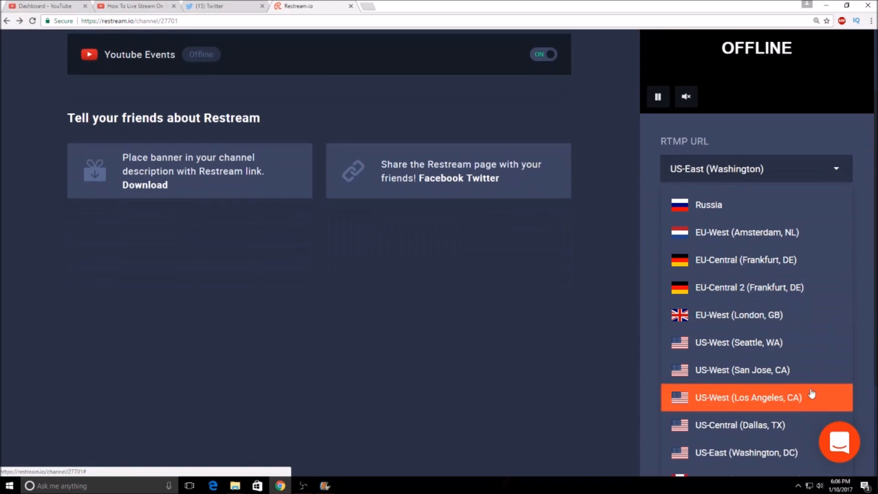
click(793, 167)
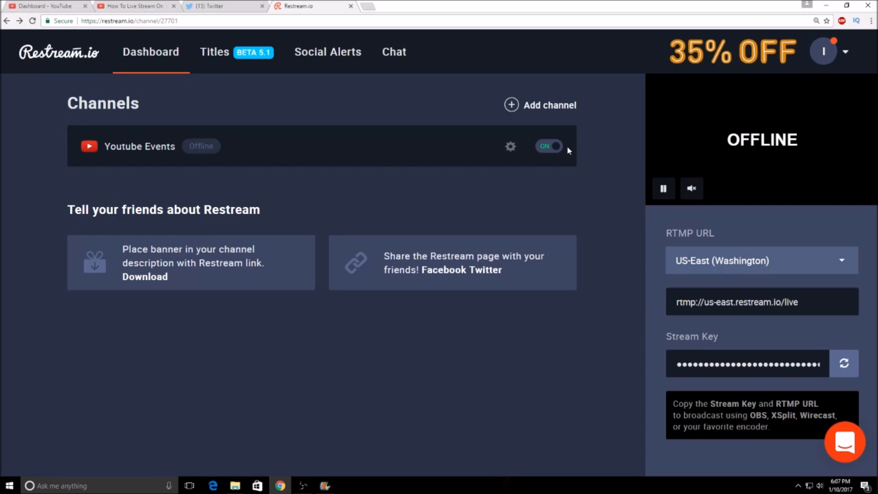
Step: Look through Restream's Titles, Chat and Social Alerts pages and return to the Dashboard's Youtube Events channel
click(221, 51)
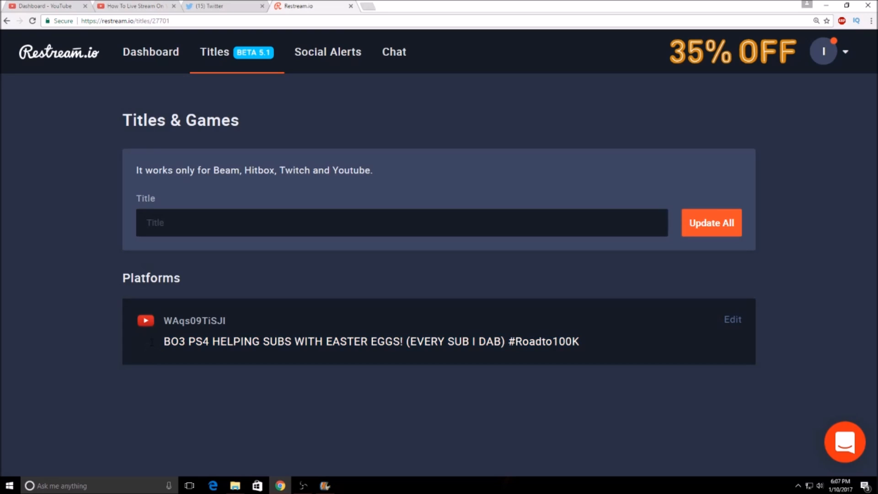
click(329, 42)
click(381, 53)
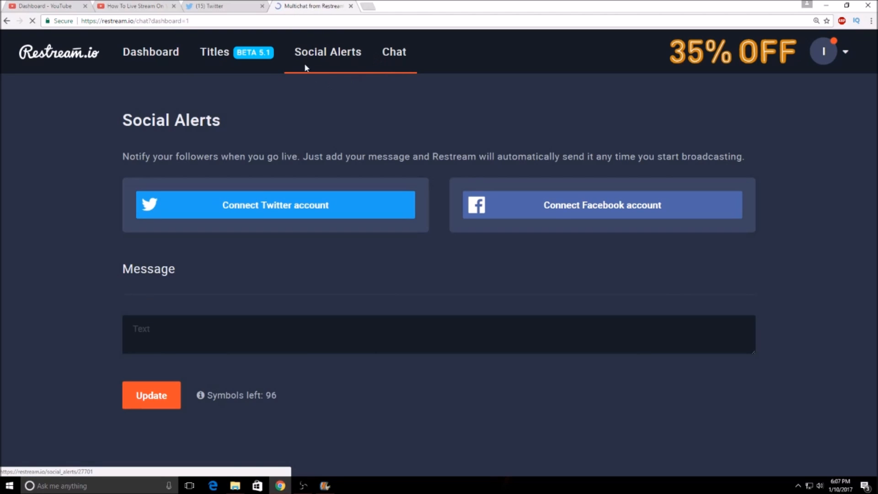
click(325, 52)
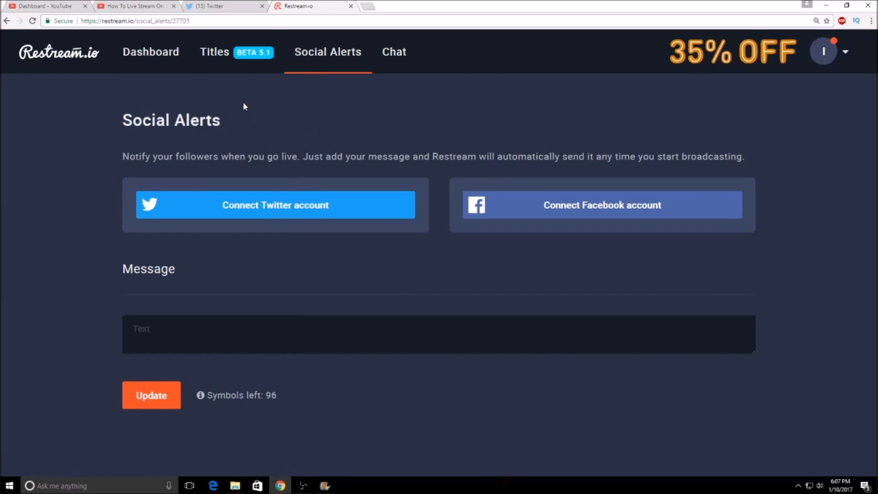
click(132, 64)
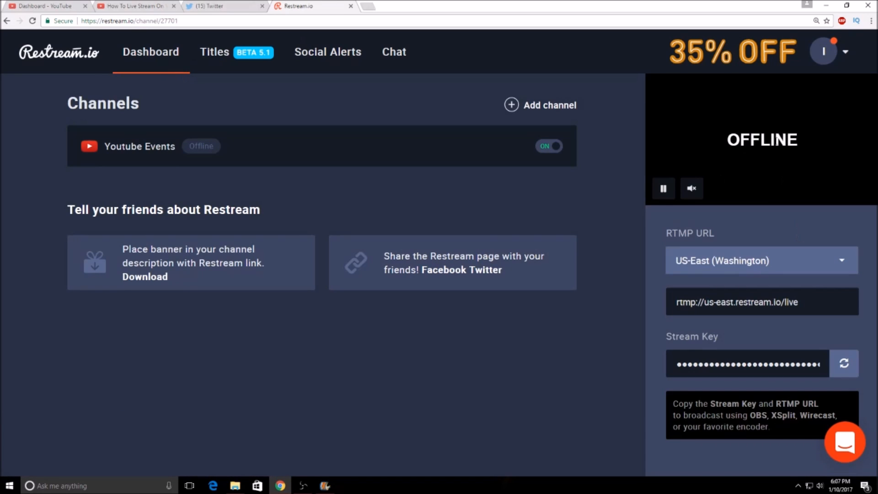
click(540, 151)
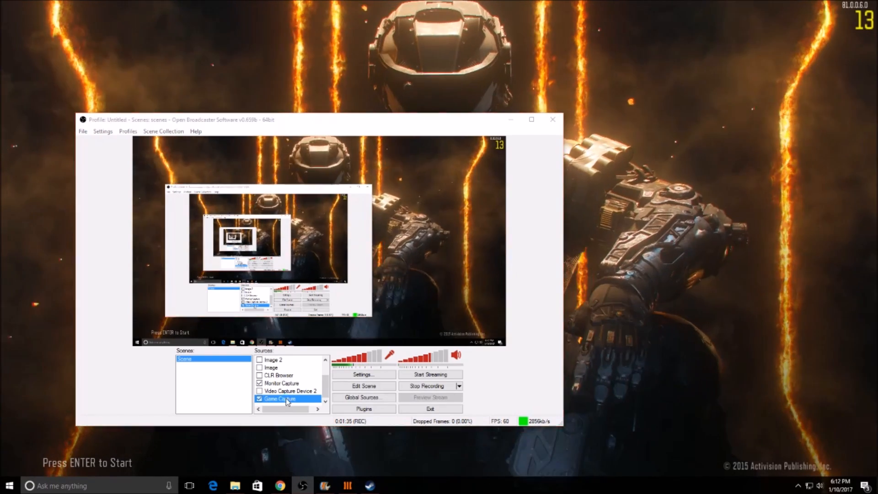
Step: In Open Broadcaster Software, accept the Game Capture source with the BlackOps3 Call of Duty application selected and disable the Monitor Capture source
double_click(286, 397)
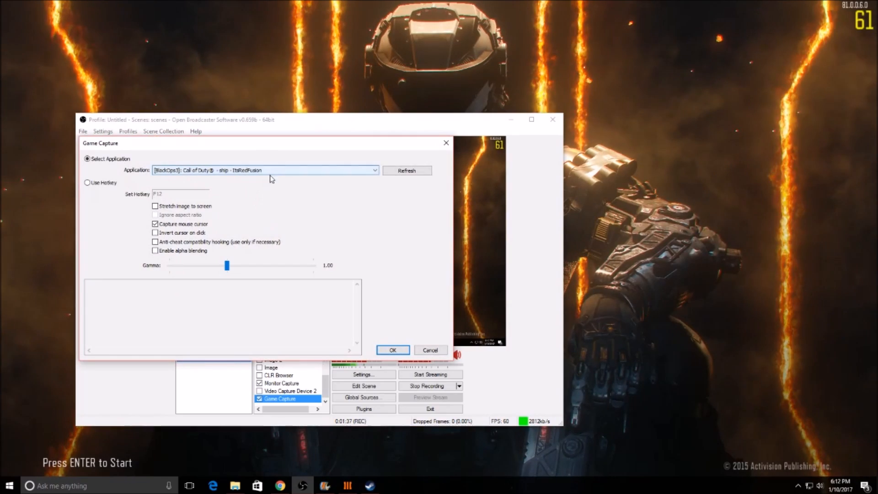
click(314, 171)
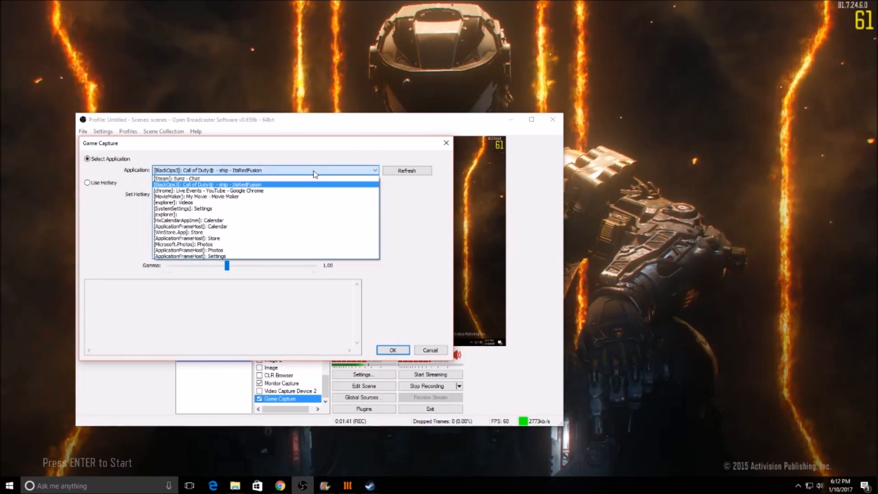
click(314, 173)
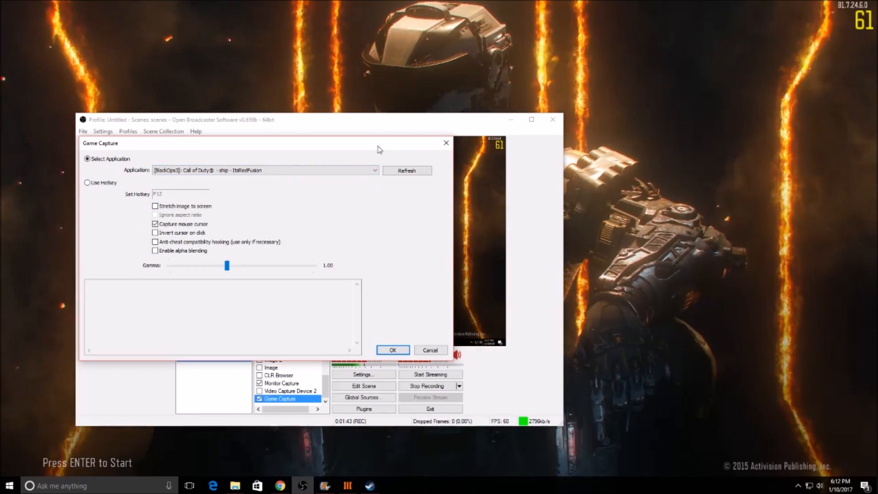
click(392, 350)
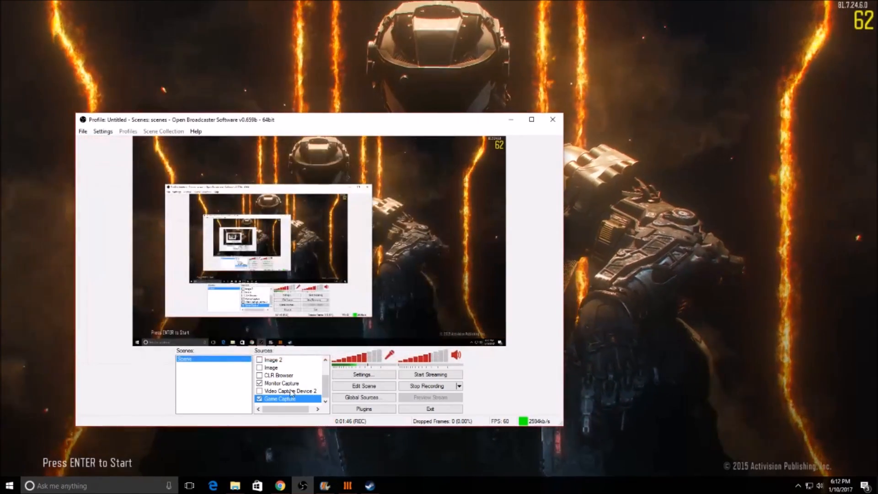
click(259, 383)
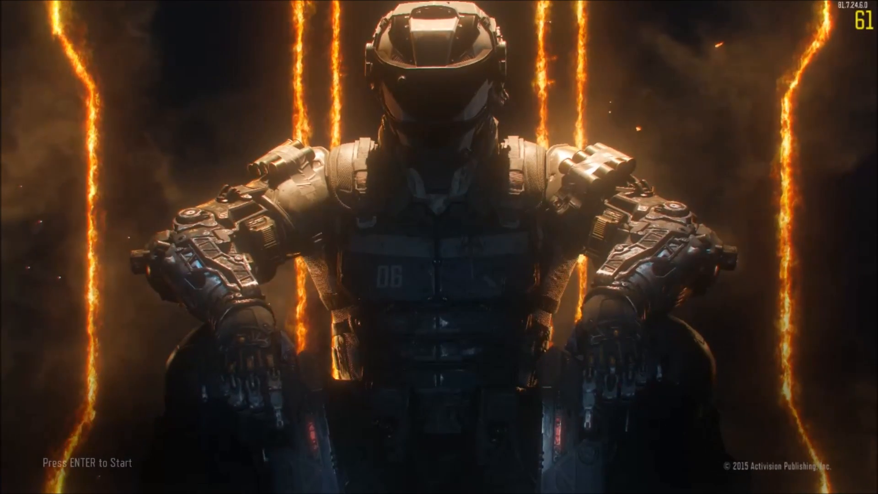
Step: Switch to Call of Duty: Black Ops III, open a private Zombies game, configure it as a ranked game and start it
key(Return)
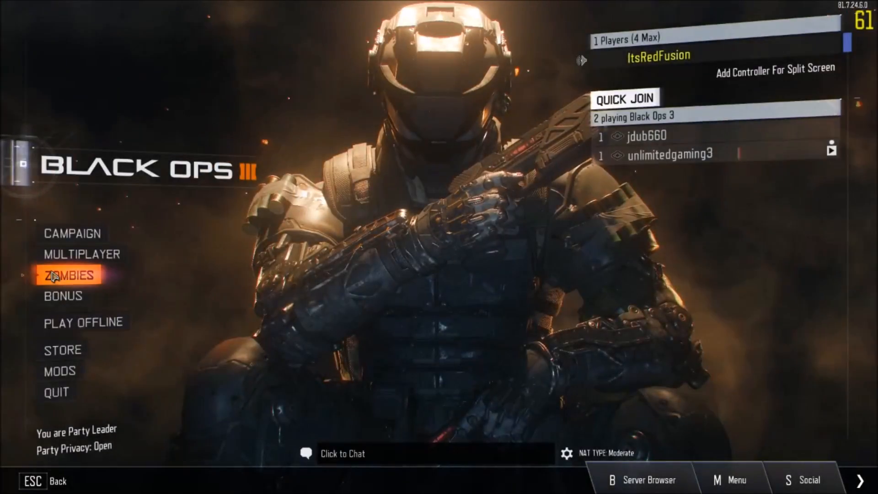
click(54, 276)
click(110, 280)
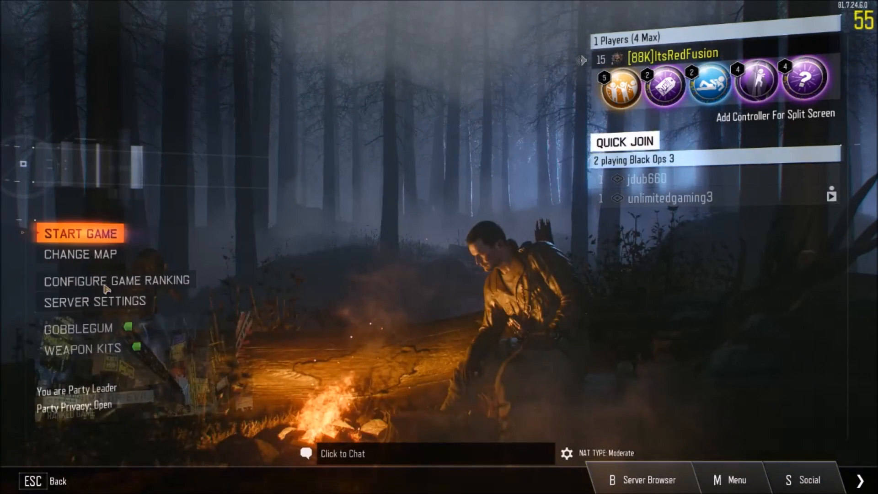
click(108, 153)
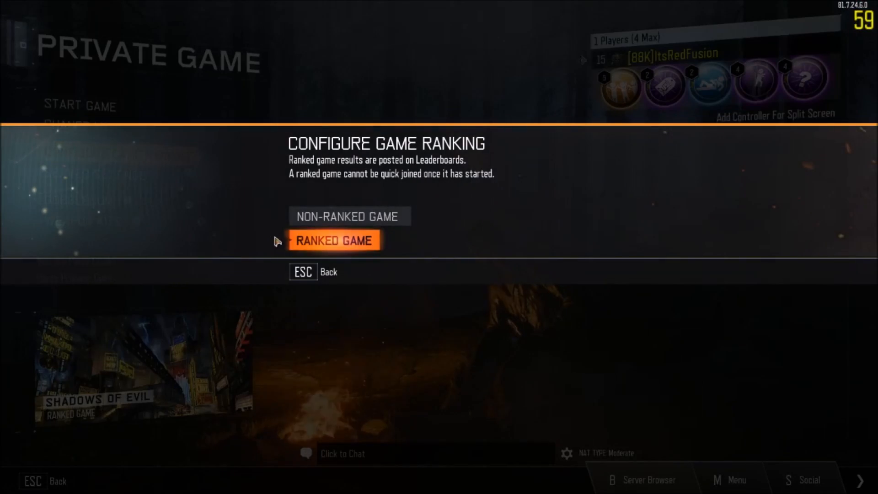
click(344, 245)
click(89, 106)
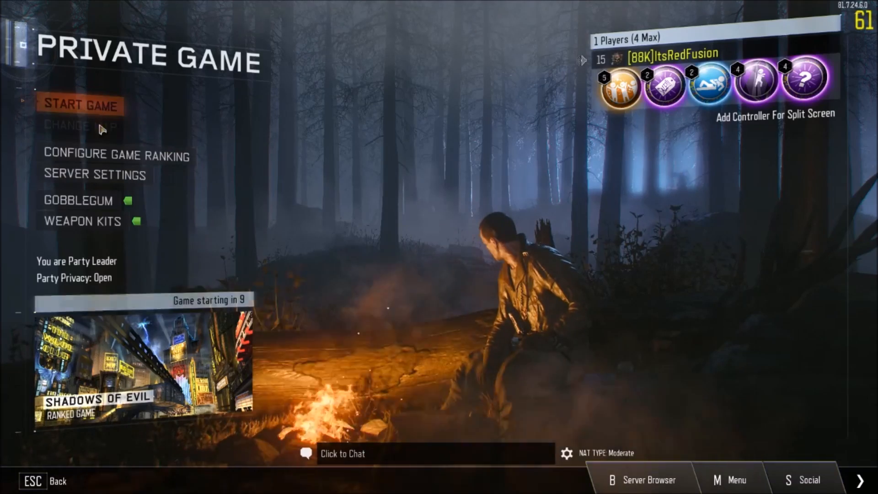
Step: Look at the Weapon Kits in the private game lobby, leave the lobby and return to the Black Ops III main menu
click(82, 222)
key(Escape)
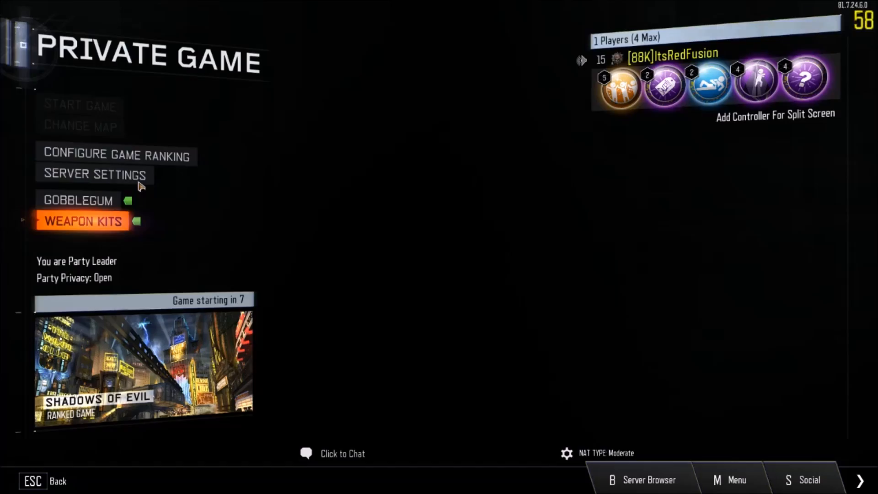
click(80, 125)
scroll(151, 205, down, 5)
scroll(152, 207, down, 7)
key(Escape)
key(Escape)
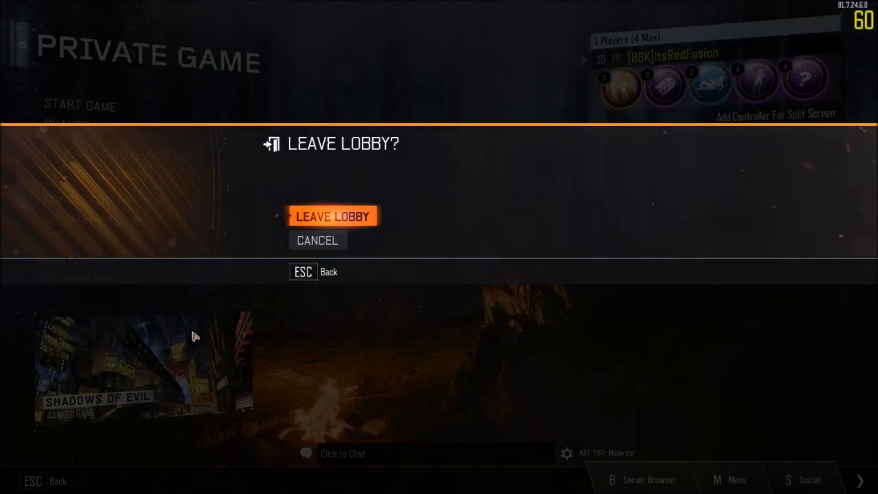
click(362, 217)
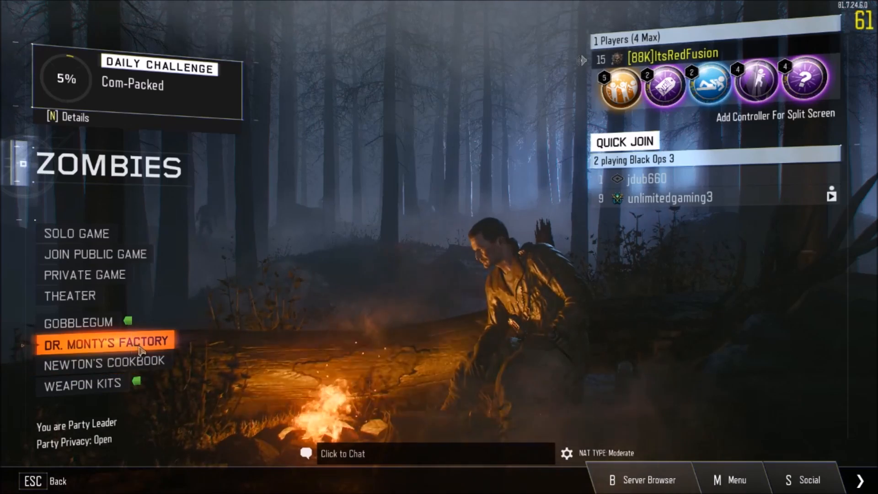
key(Escape)
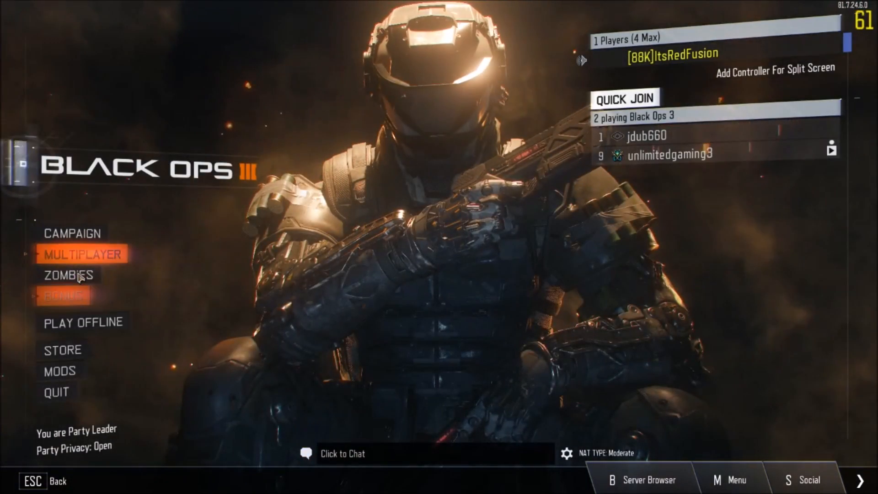